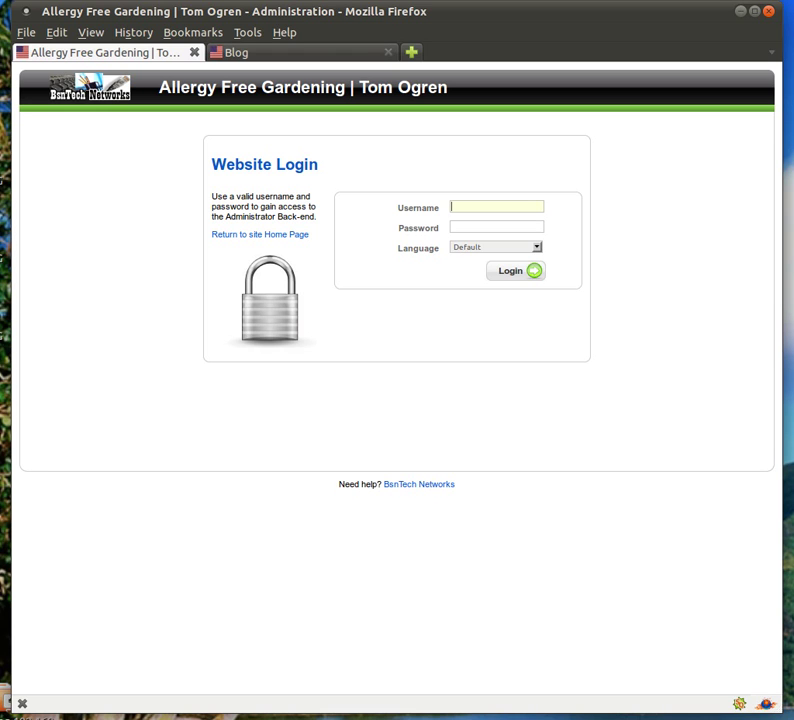
Step: Log in to the website's administrator back-end with the username and account password, and decline to have the password remembered
type("bsn")
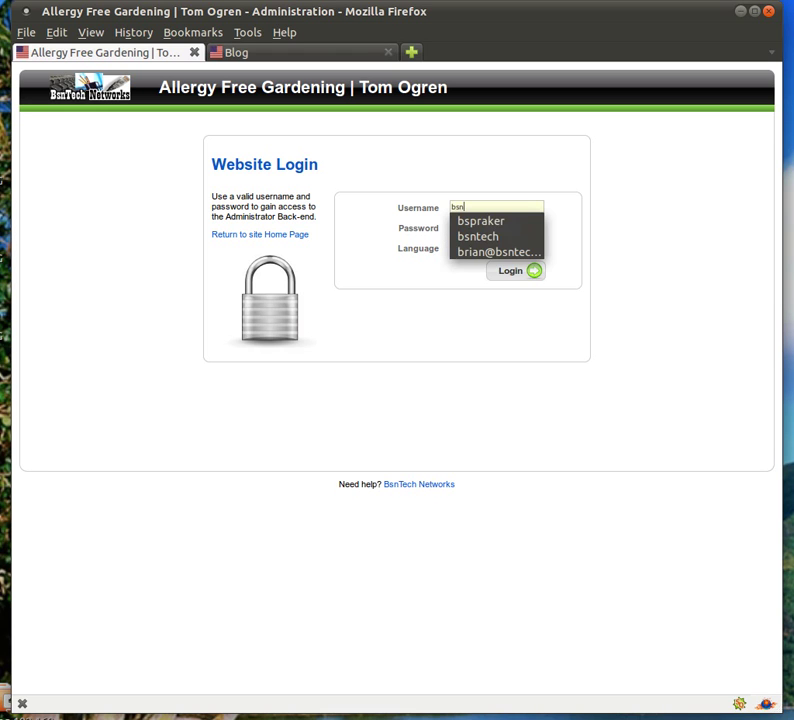
type("tech")
key("Tab")
type("••••••••••••••")
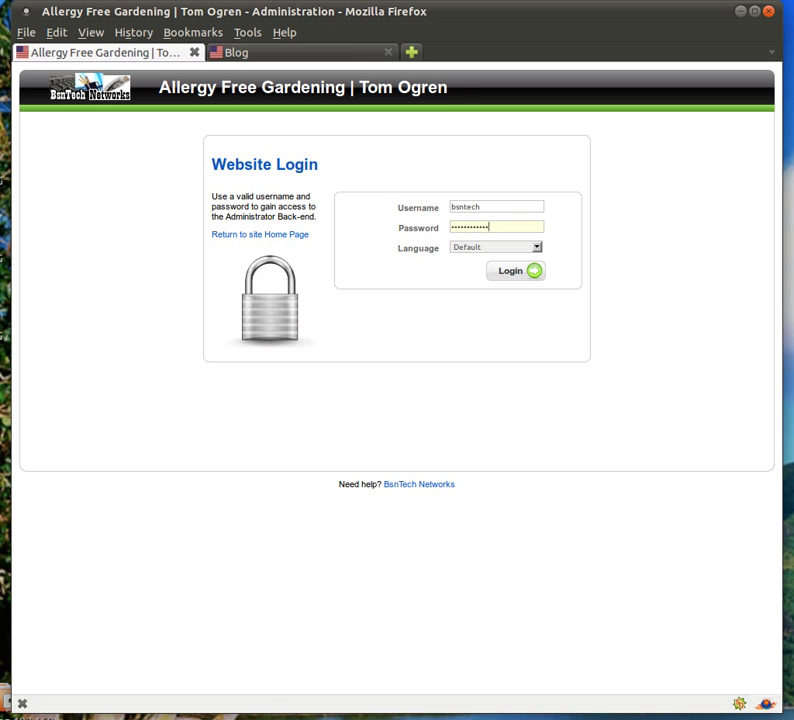
key("Return")
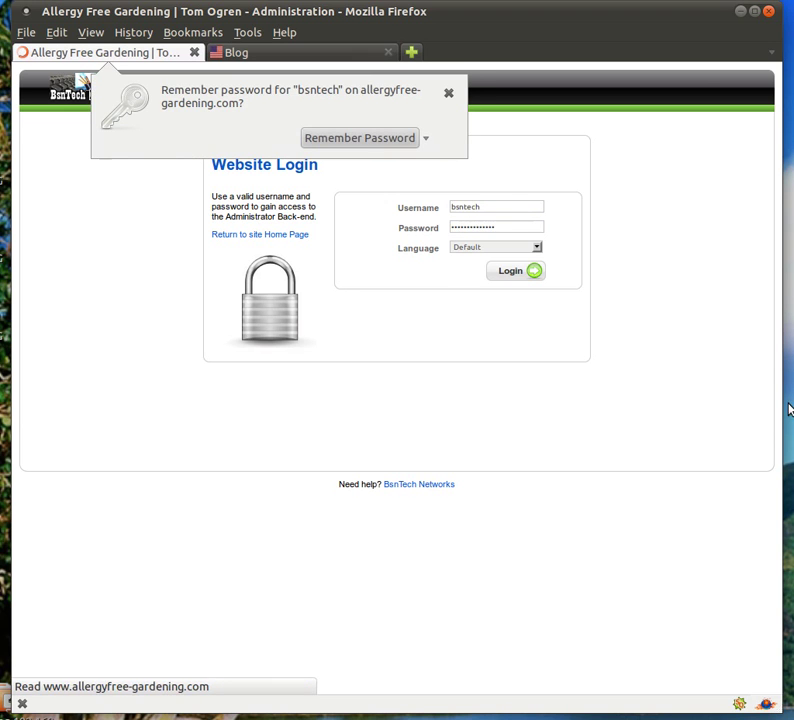
left_click(448, 93)
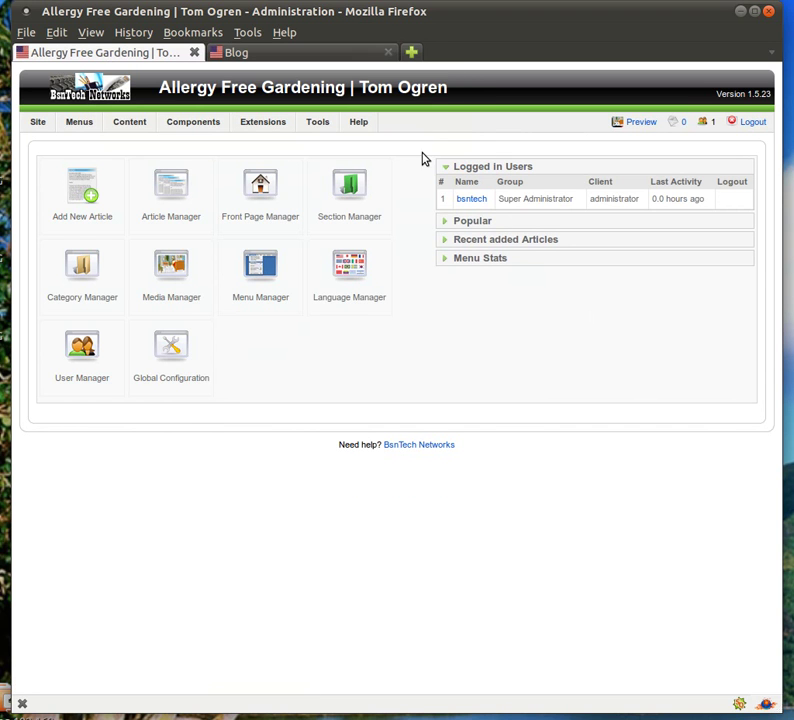
Step: Open the Article Manager and filter the article list to the Blog section
left_click(134, 146)
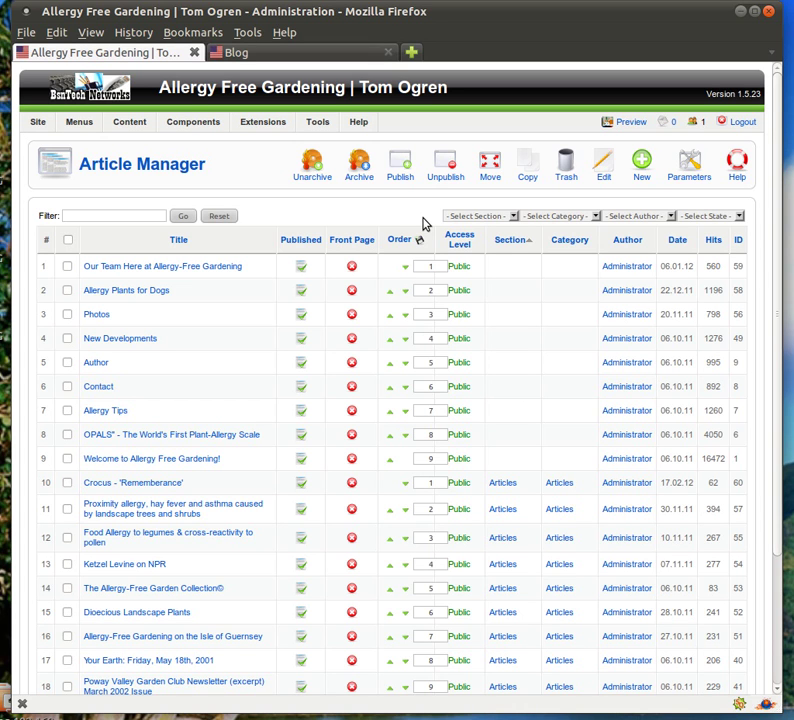
left_click(488, 218)
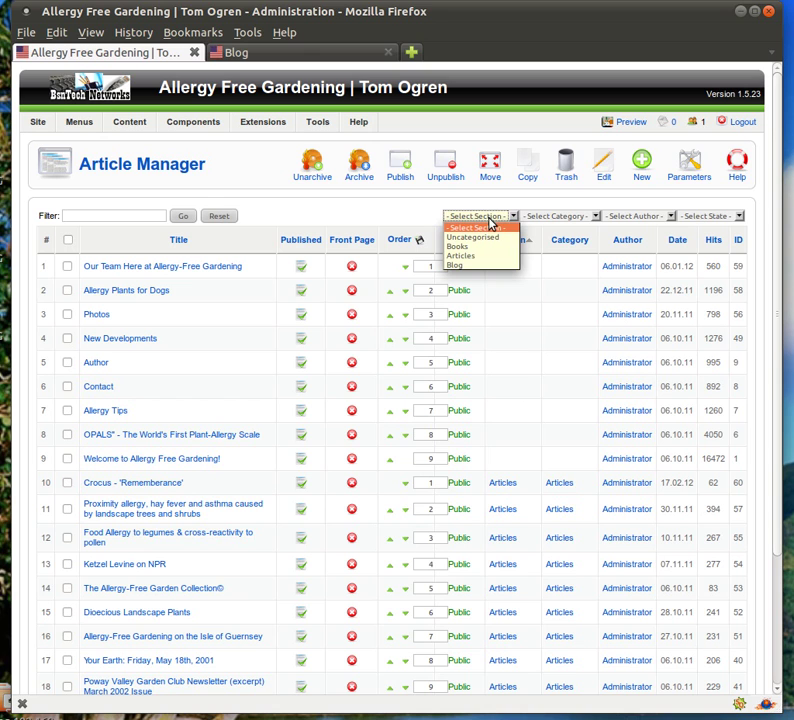
left_click(469, 266)
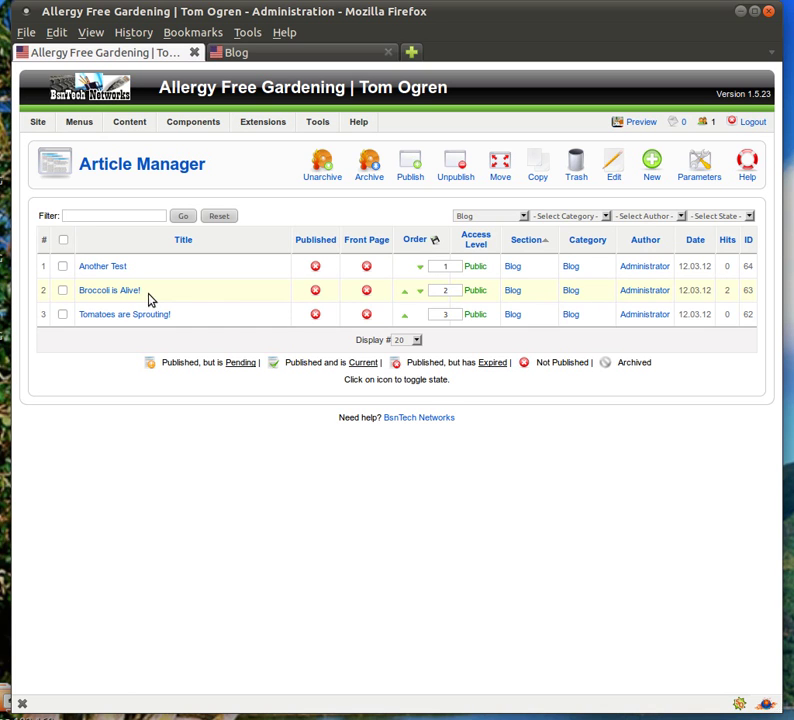
Step: Check the public blog page, and set the "Tomatoes are Sprouting!" article to published, applying the change
left_click(253, 55)
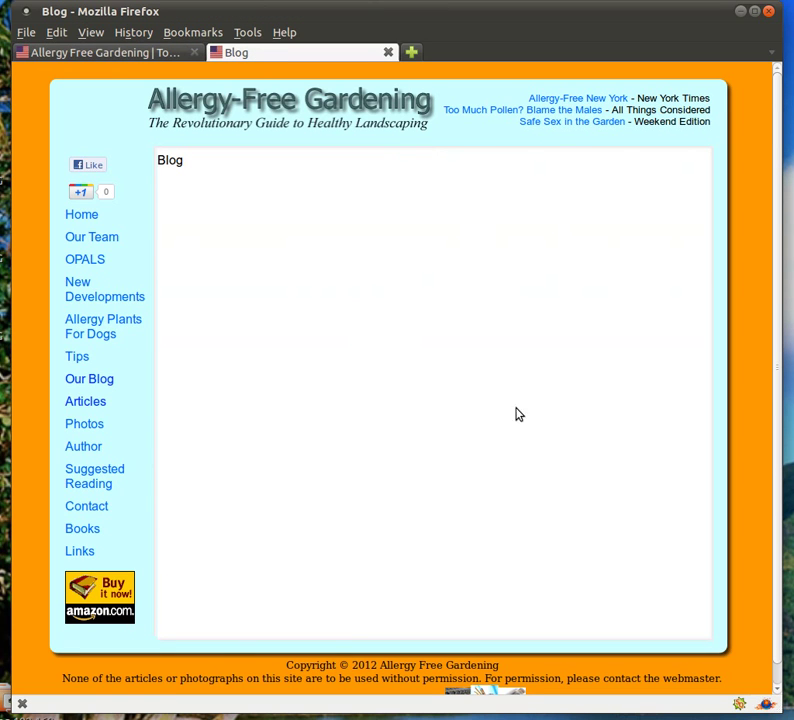
left_click(135, 54)
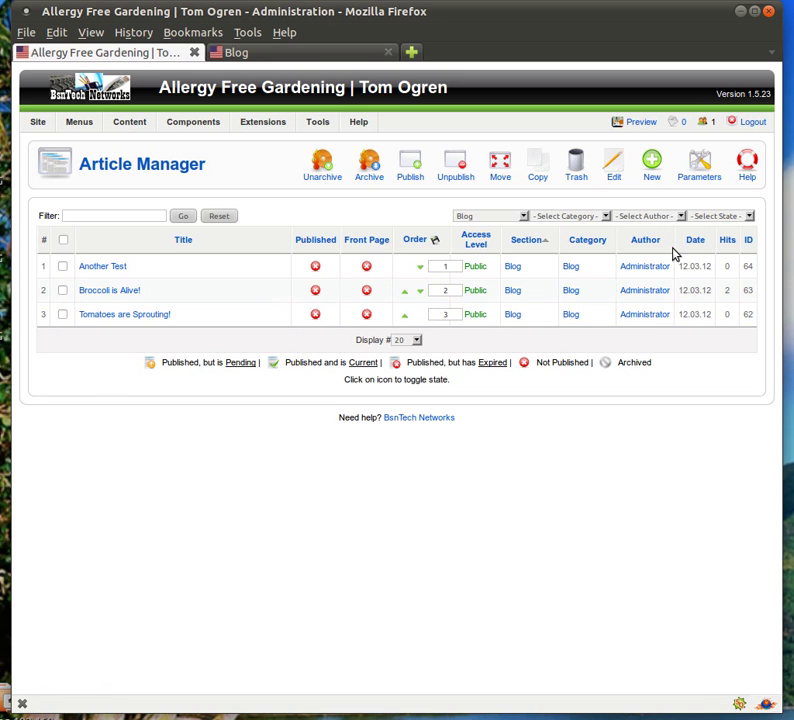
left_click(115, 318)
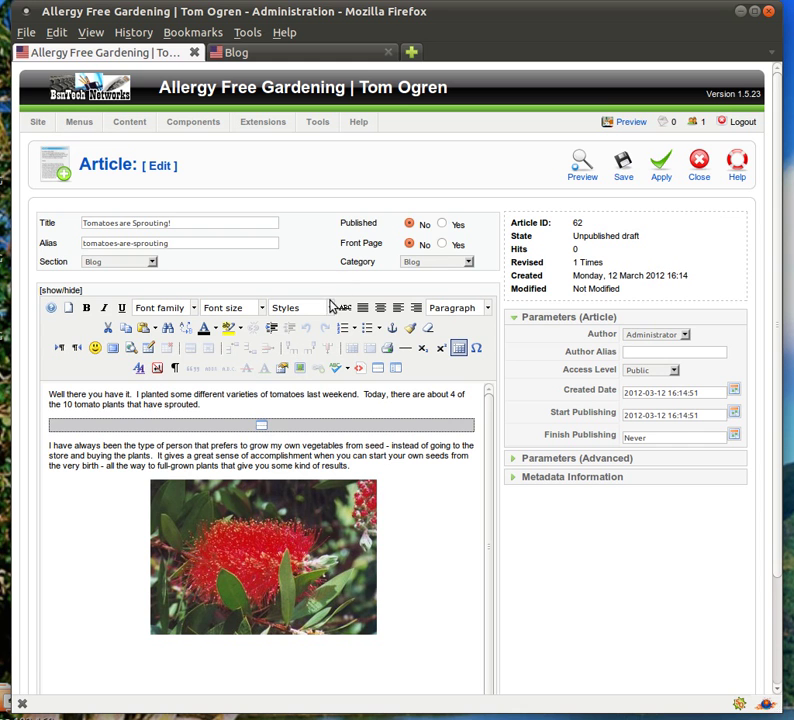
left_click(442, 224)
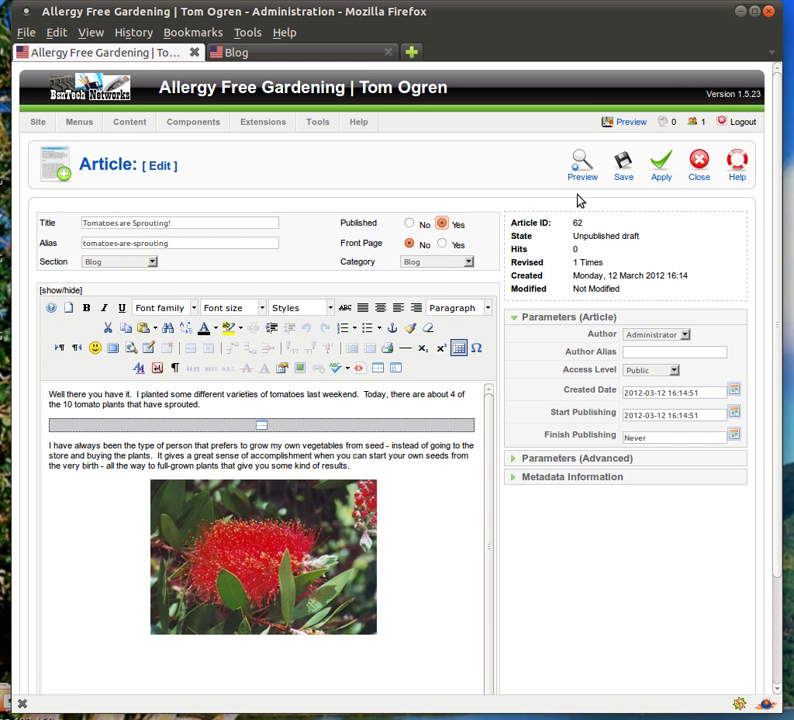
left_click(660, 166)
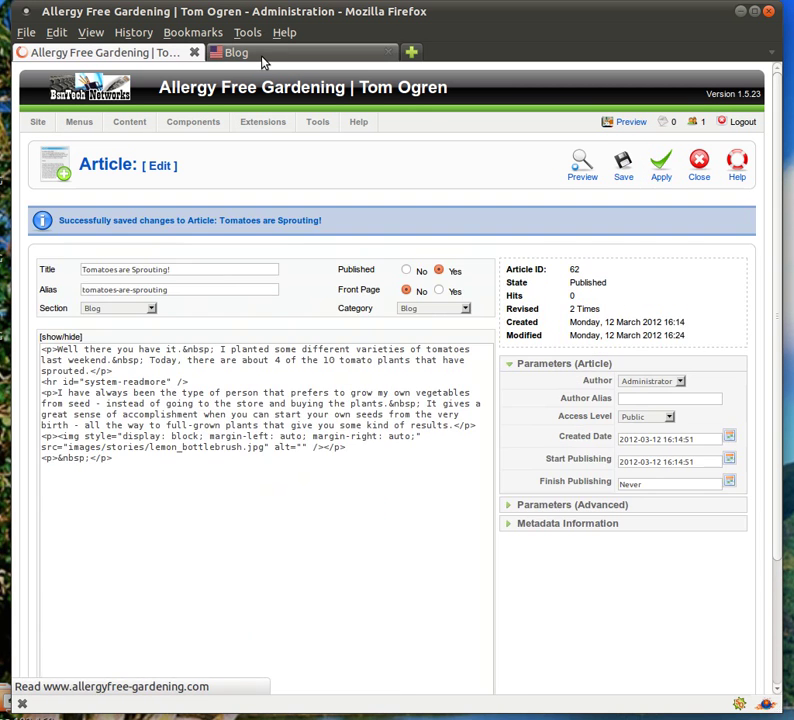
Step: Reload the public blog page and open the full "Tomatoes are Sprouting!" post to review its intro, full text and picture
left_click(262, 57)
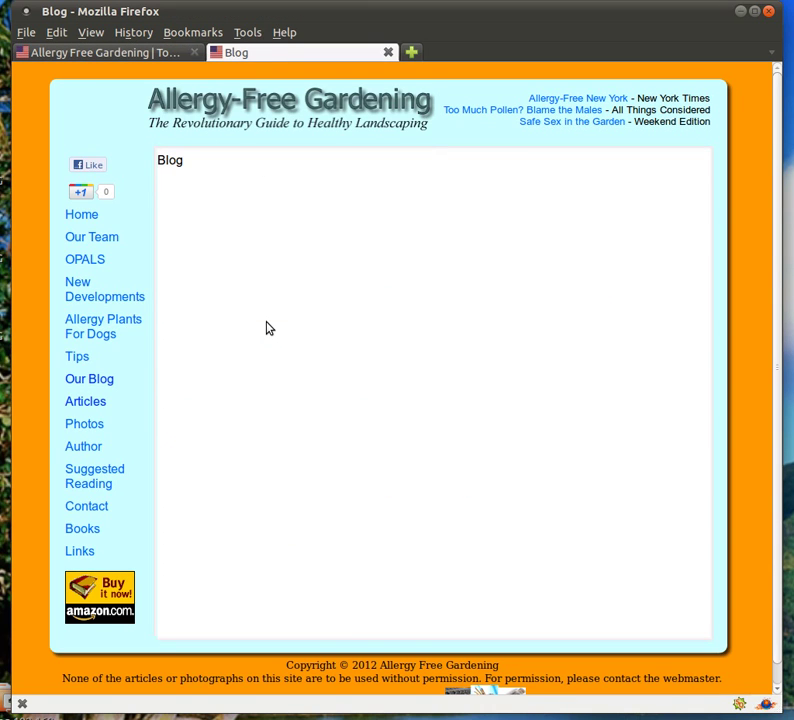
key("F5")
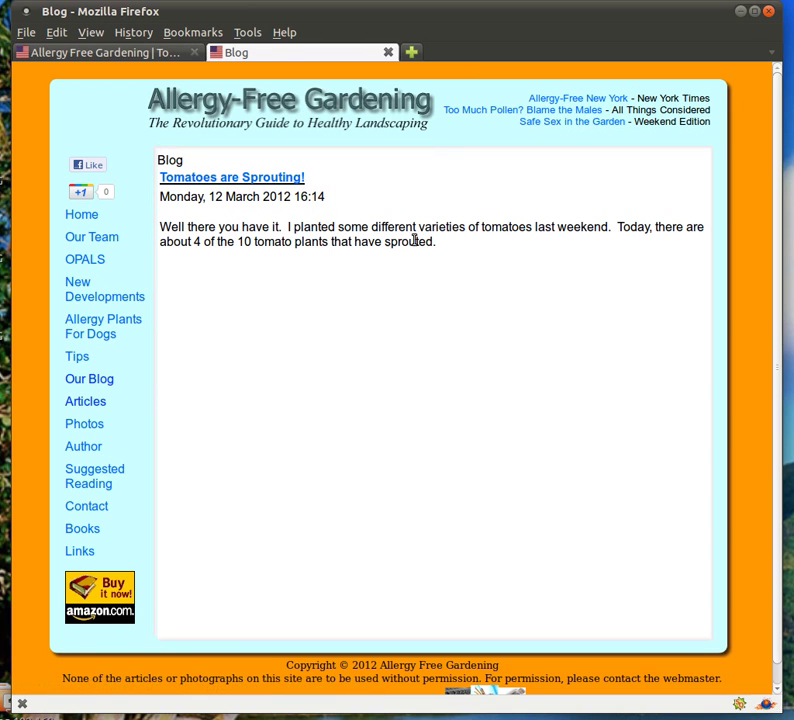
left_click(128, 54)
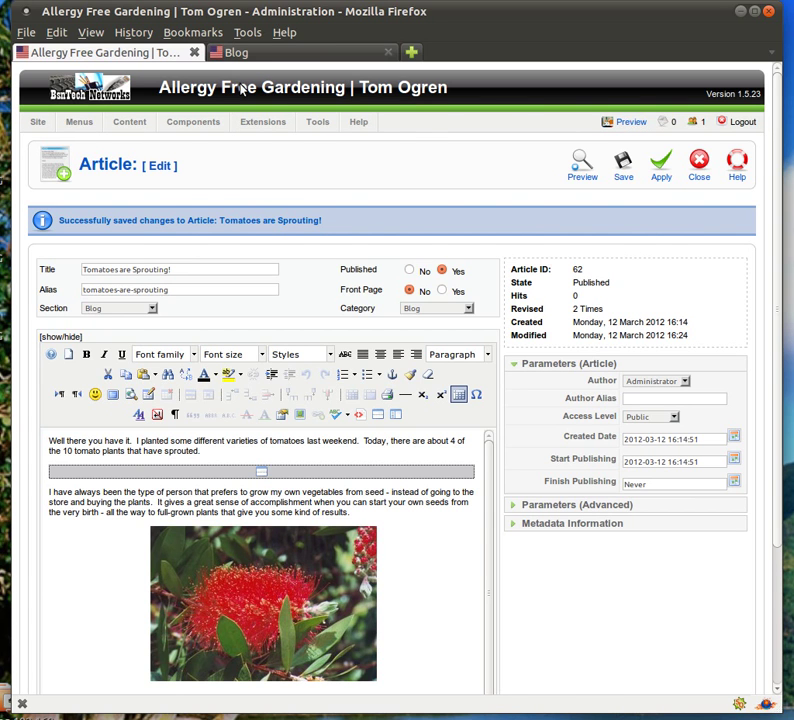
left_click(254, 55)
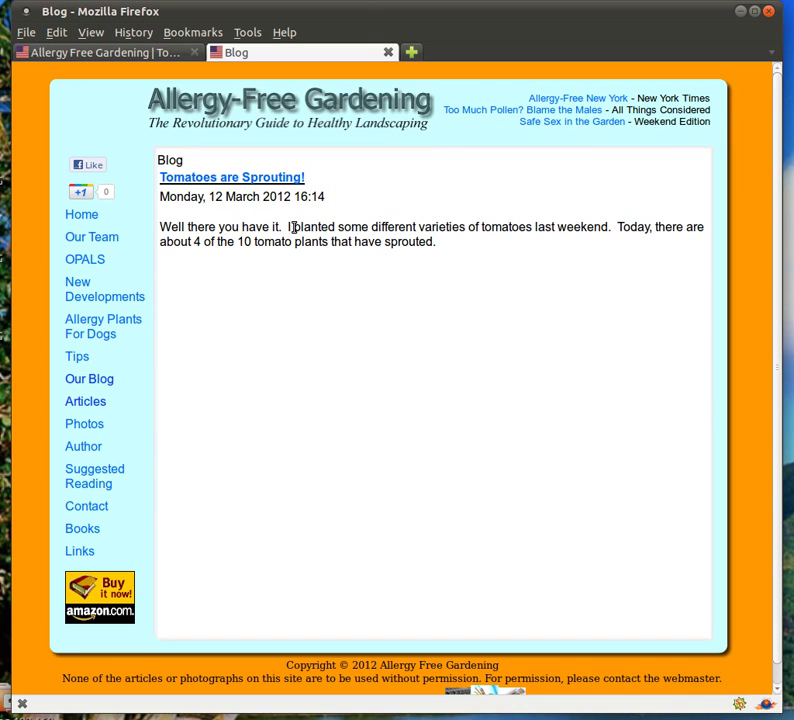
left_click(240, 182)
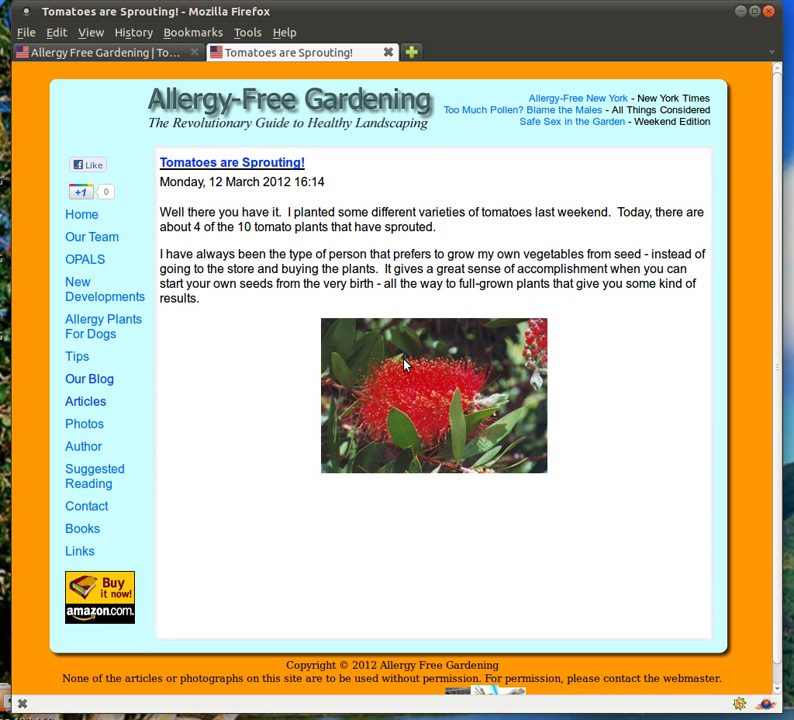
Step: Insert the existing bermudagrass image on a new line below the red flower picture in the "Tomatoes are Sprouting!" article
left_click(140, 57)
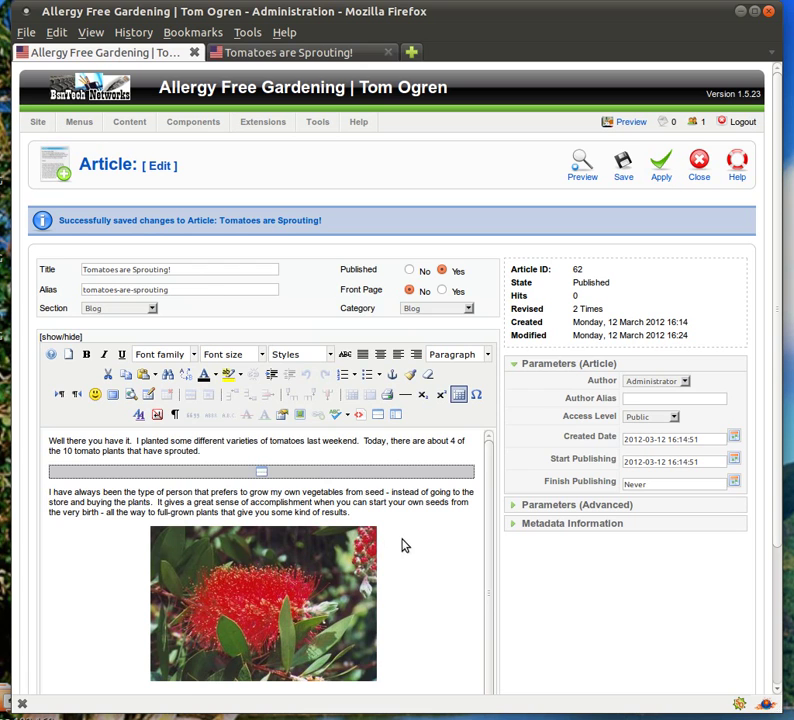
scroll(360, 555, "down", 1)
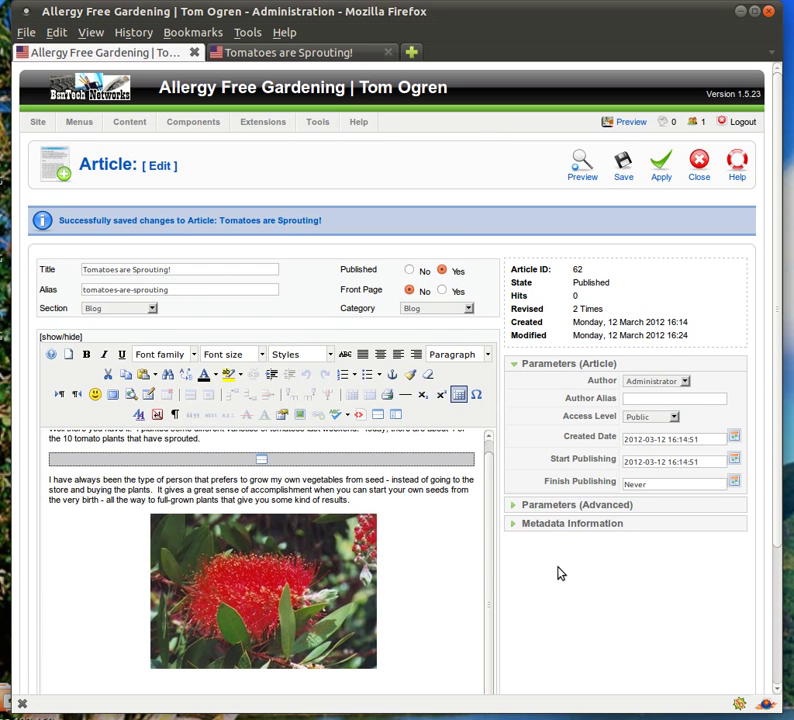
scroll(487, 573, "down", 3)
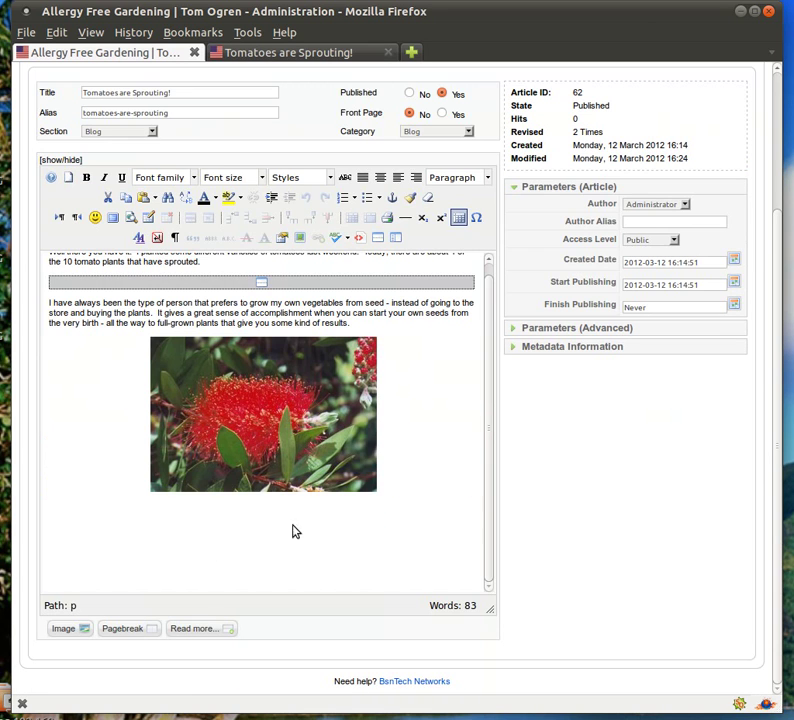
left_click(405, 494)
key("Return")
left_click(70, 631)
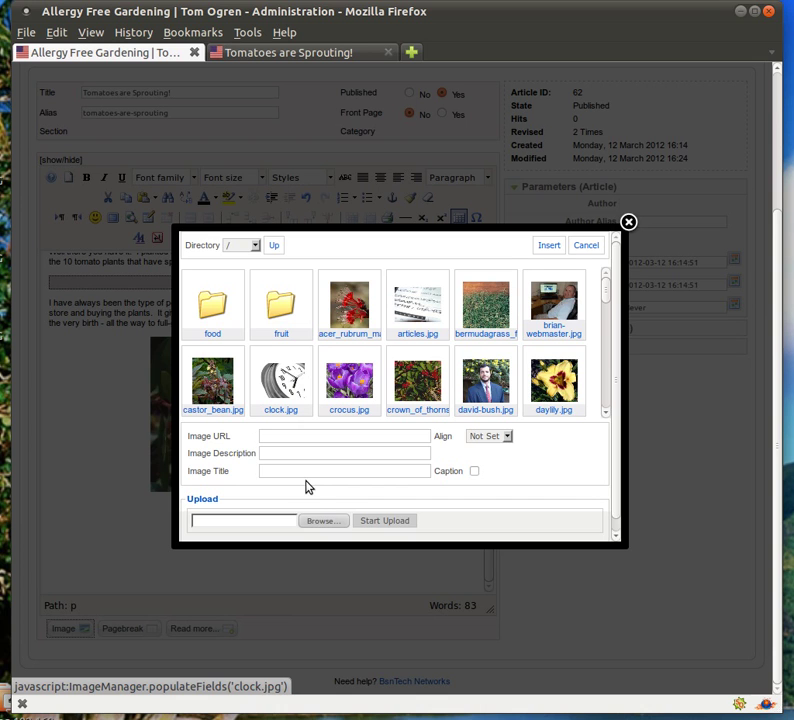
left_click(320, 521)
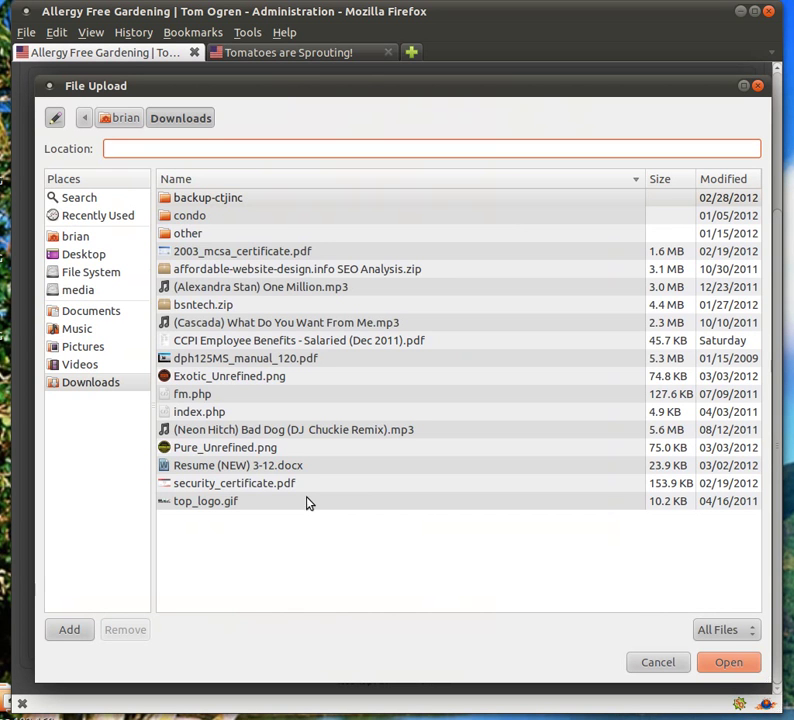
left_click(638, 661)
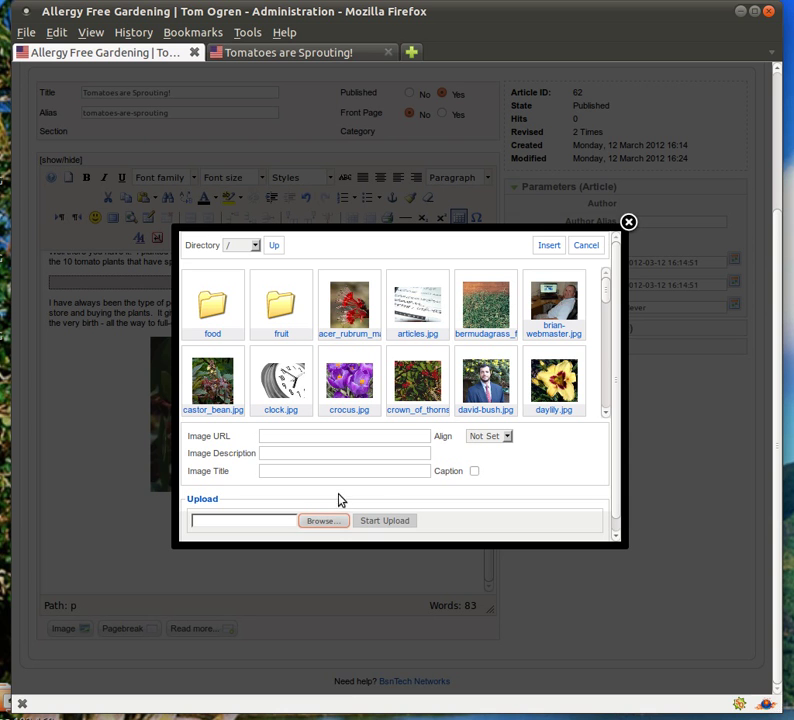
left_click(495, 300)
left_click(548, 246)
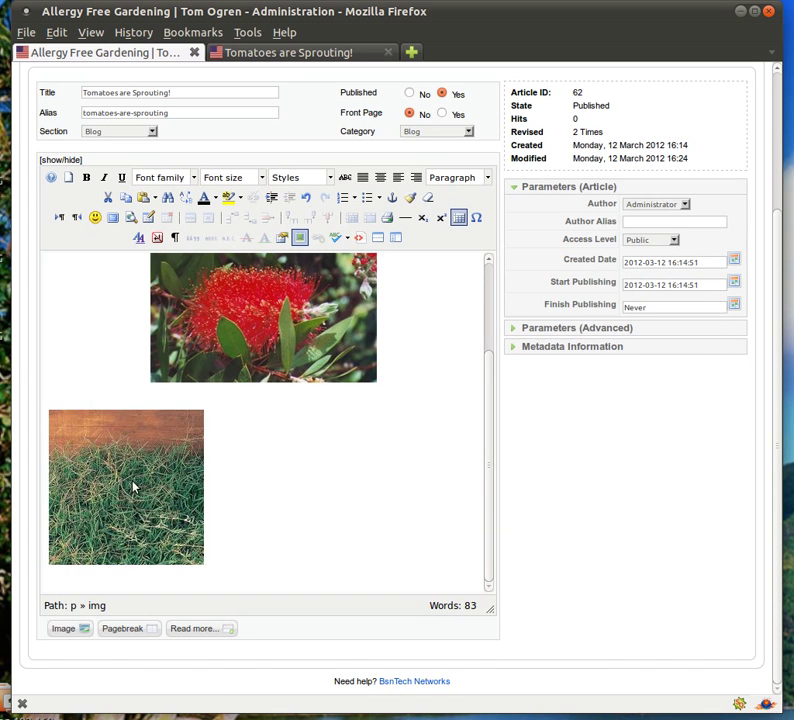
Step: Centre the inserted grass image and save the article, returning to the article list
left_click(137, 486)
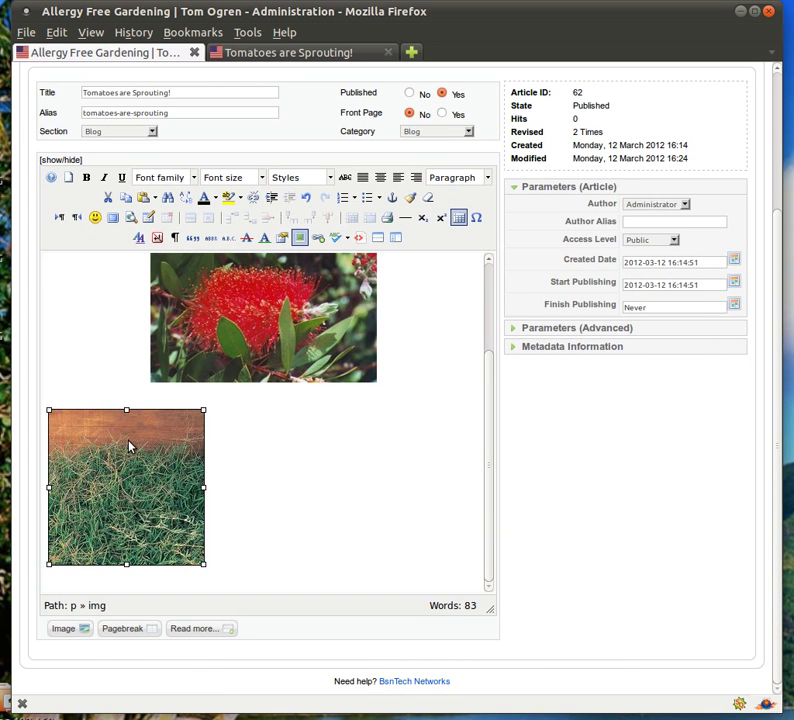
left_click(381, 177)
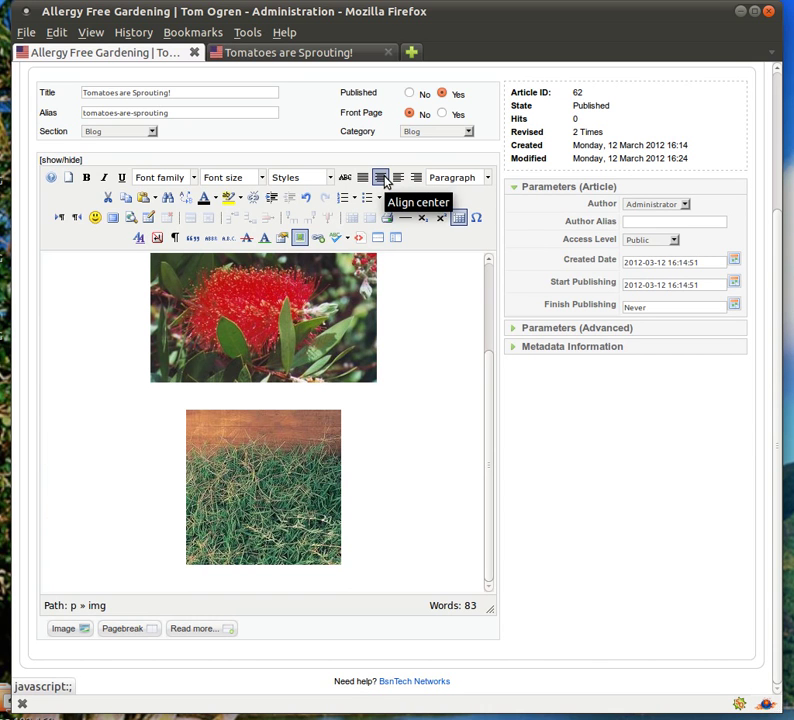
scroll(305, 501, "up", 3)
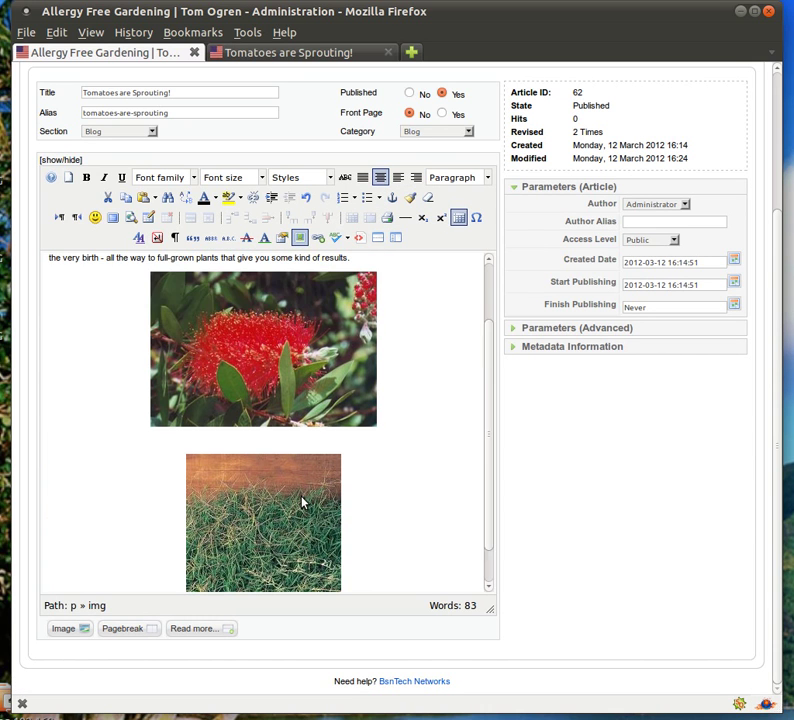
scroll(305, 501, "up", 3)
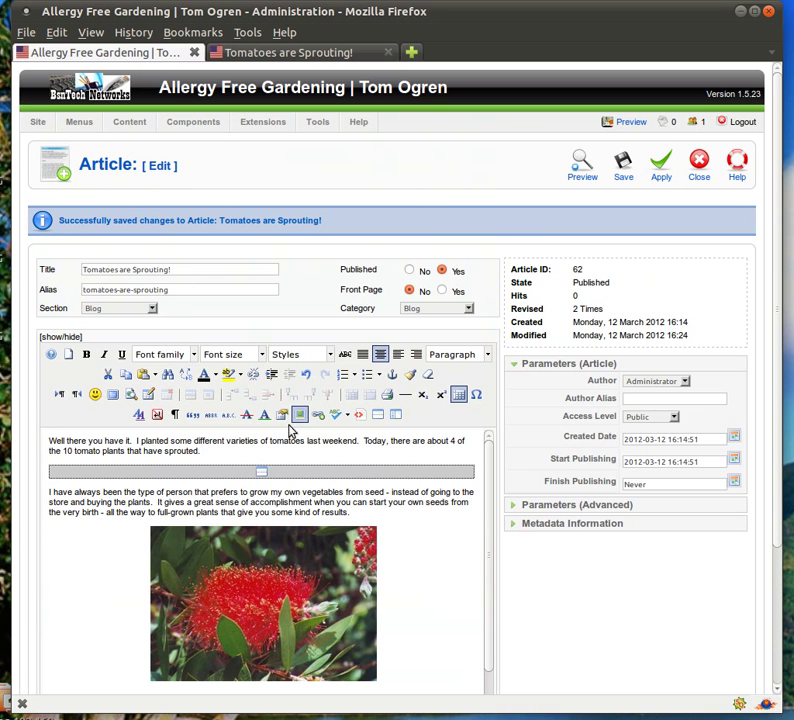
left_click(622, 170)
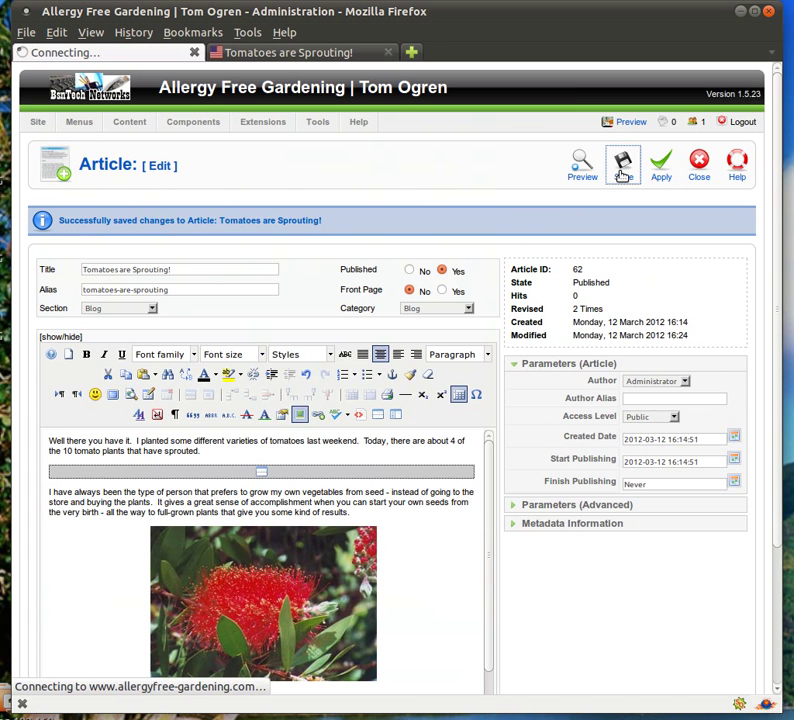
Step: Reopen the "Tomatoes are Sprouting!" post from the public blog page to check its pictures, and return to the blog overview
left_click(296, 52)
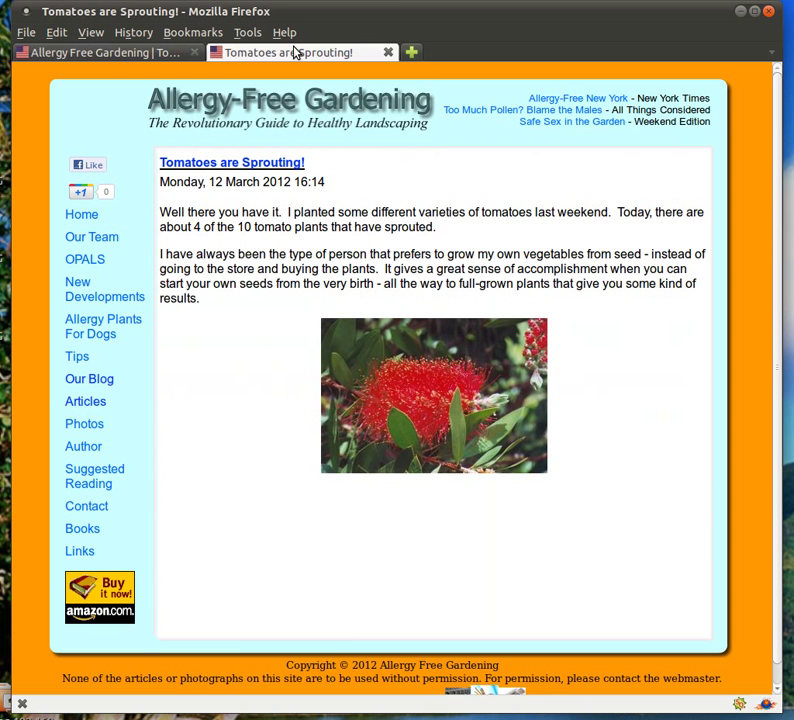
key("alt+Left")
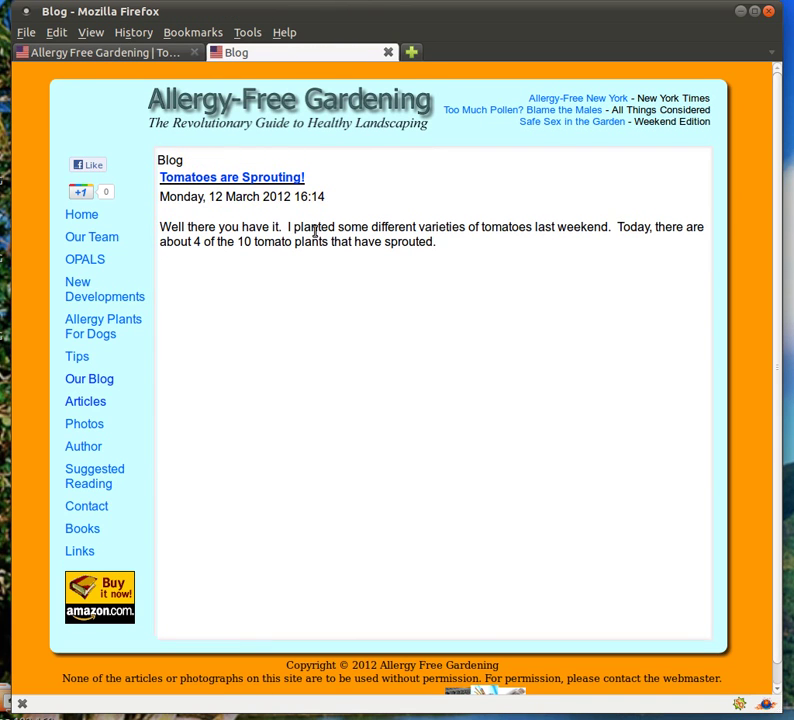
left_click(245, 181)
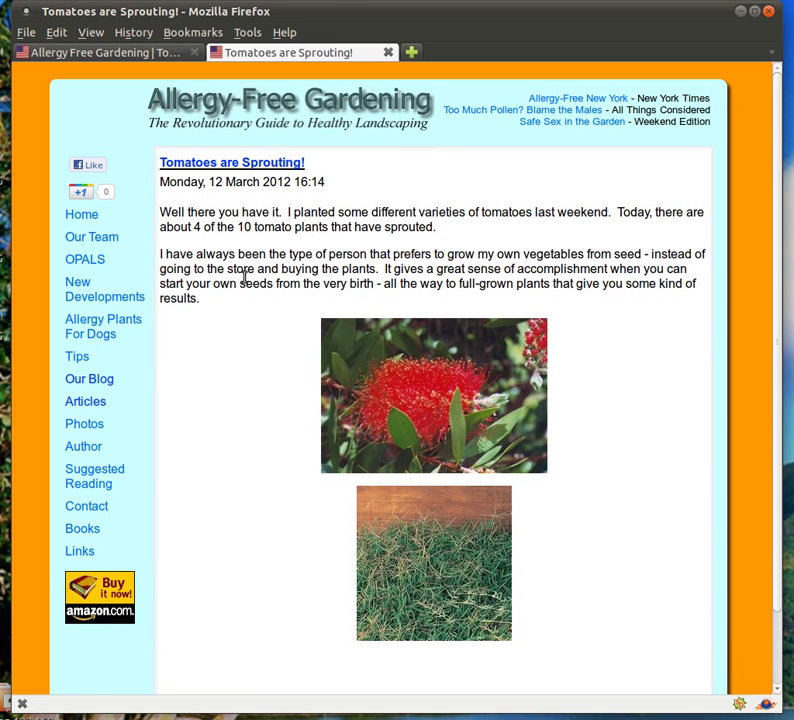
key("alt+Left")
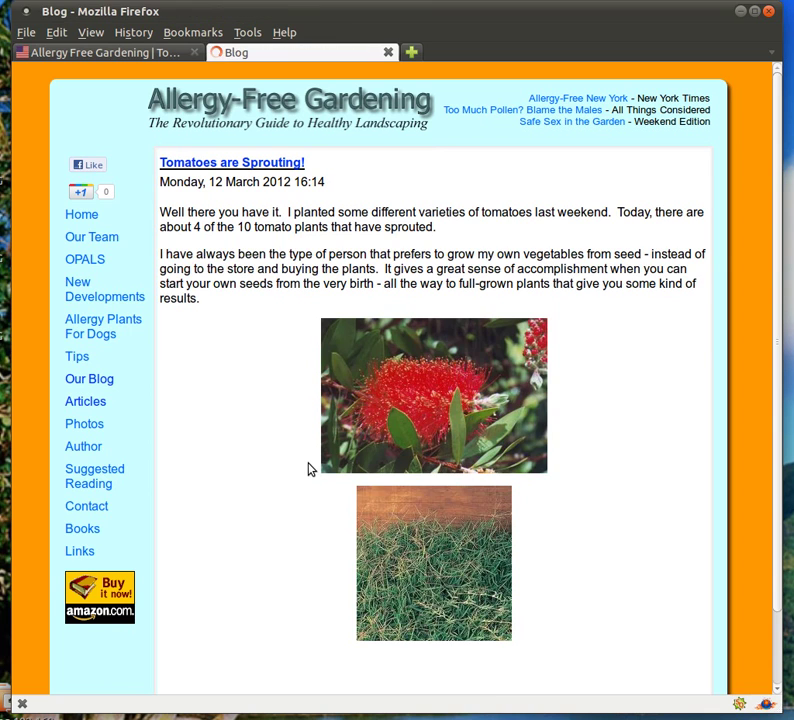
Step: Publish the "Broccoli is Alive!" article directly from the Article Manager list
left_click(164, 56)
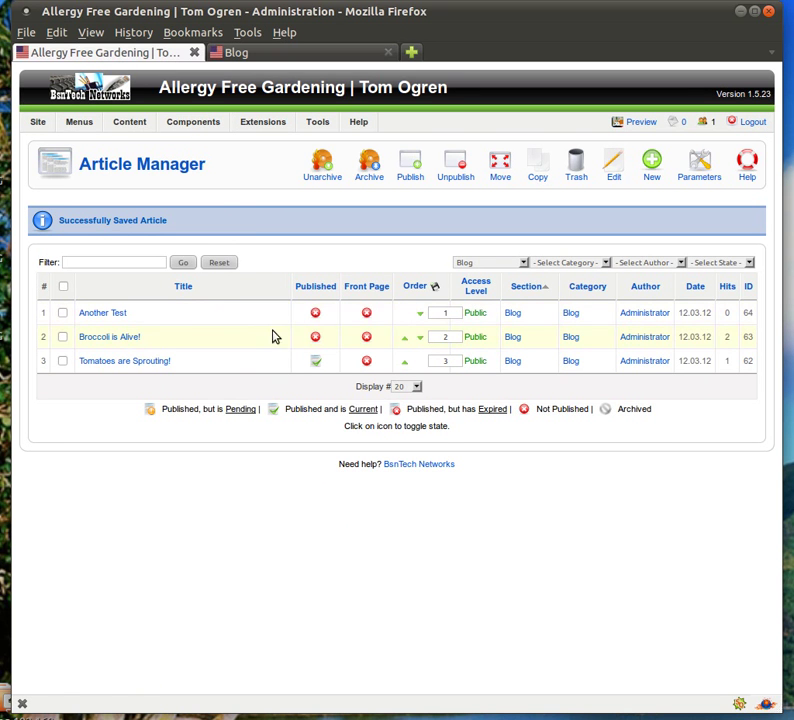
left_click(314, 340)
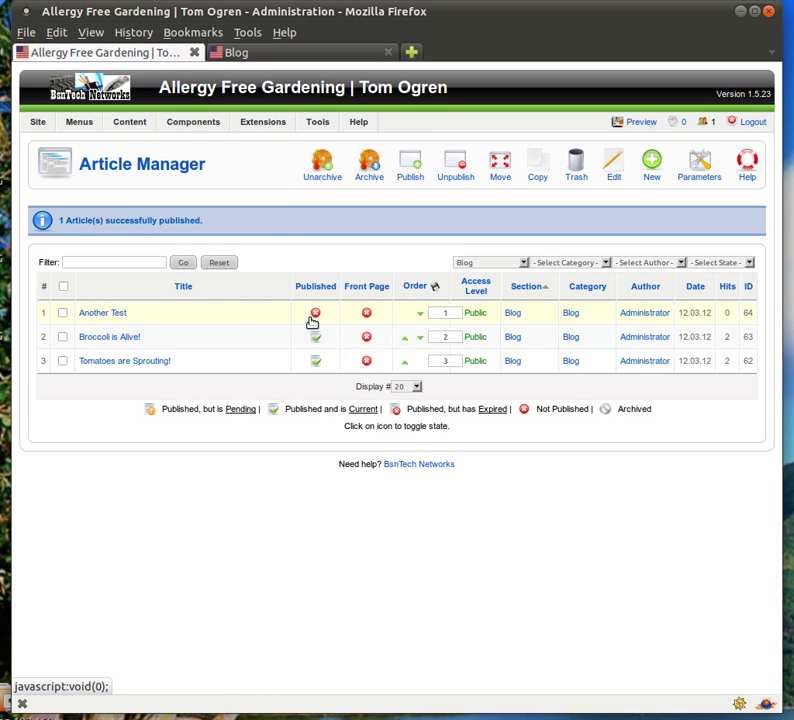
Step: Publish the "Another Test" article from the article list and check the posts on the refreshed public blog page
left_click(315, 313)
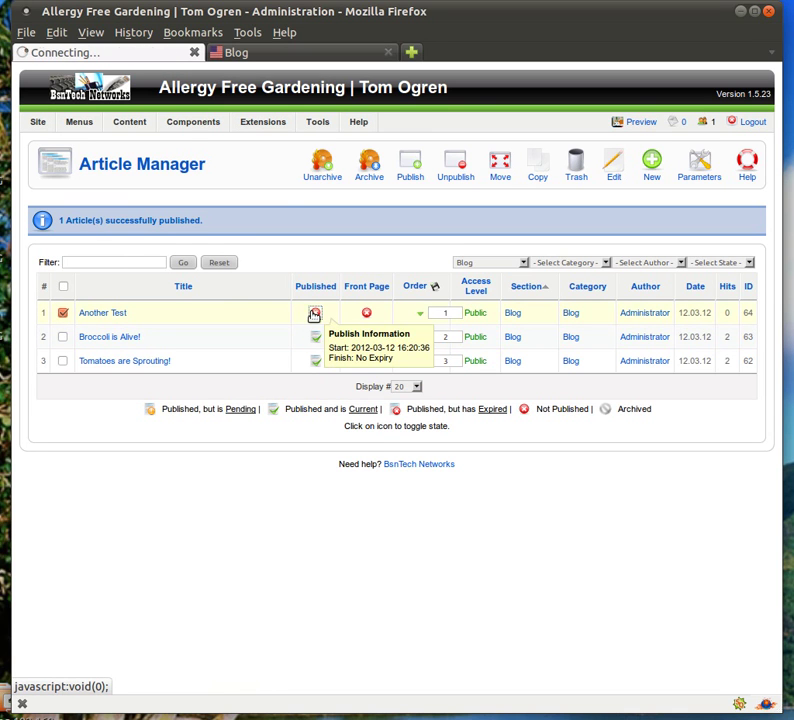
left_click(295, 55)
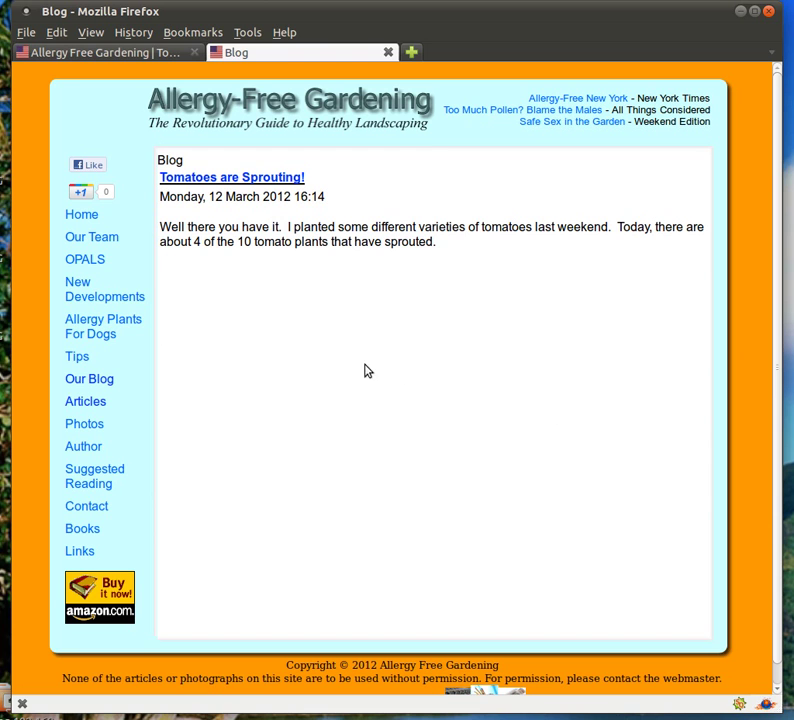
key("F5")
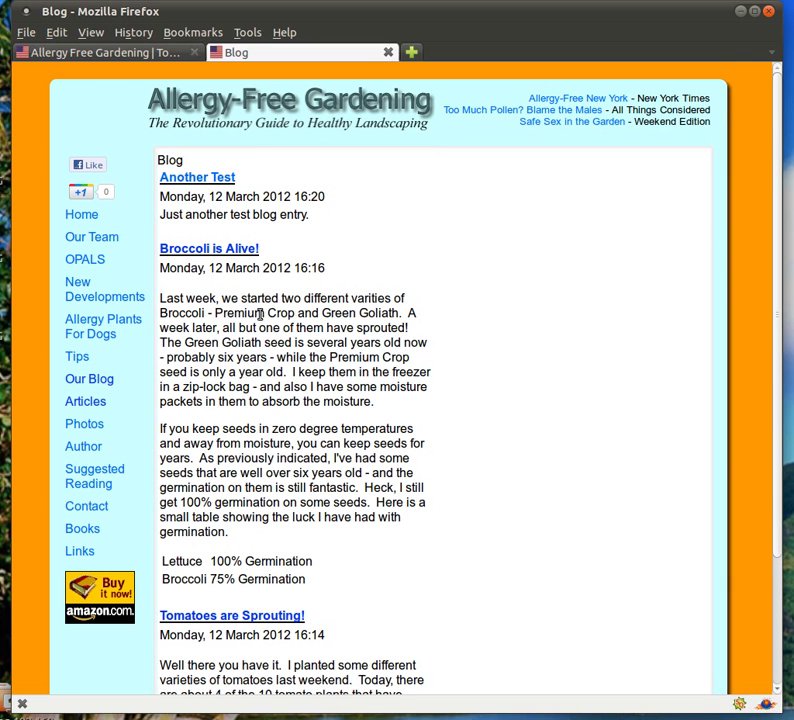
scroll(260, 312, "down", 2)
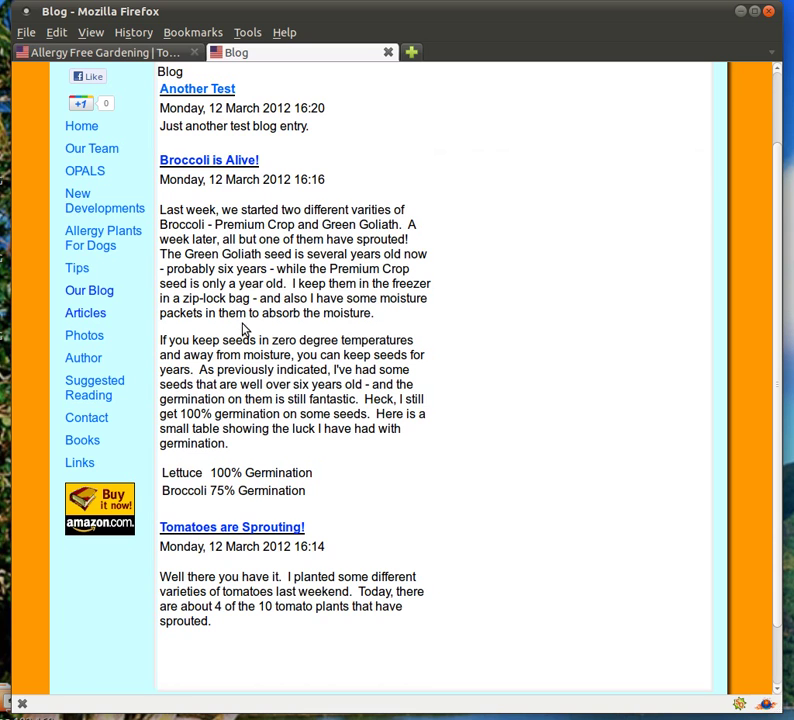
scroll(254, 543, "down", 1)
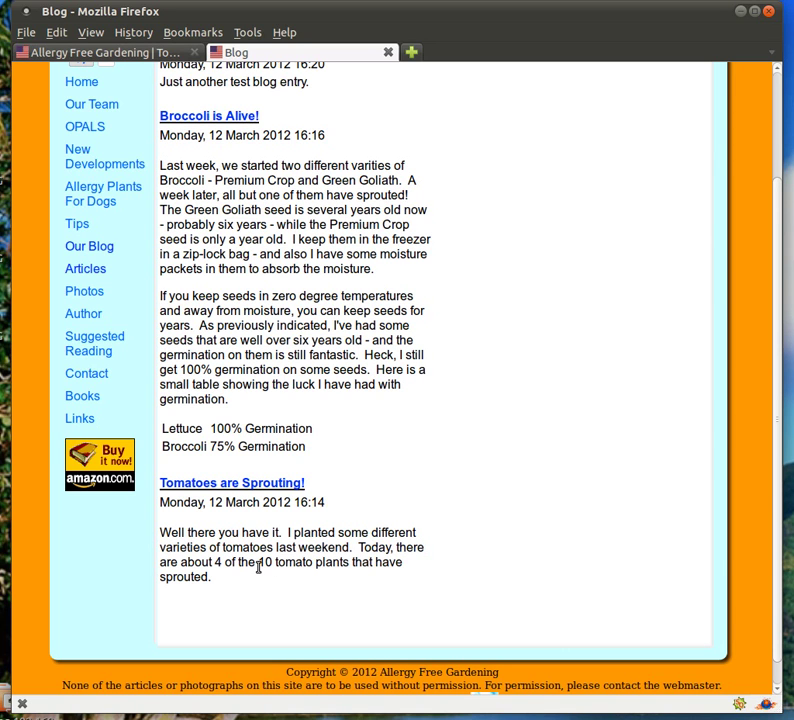
scroll(259, 566, "up", 1)
scroll(259, 566, "up", 2)
Step: Open the "Broccoli is Alive!" article for editing and insert a table with 2 columns and 2 rows below the germination table
left_click(127, 53)
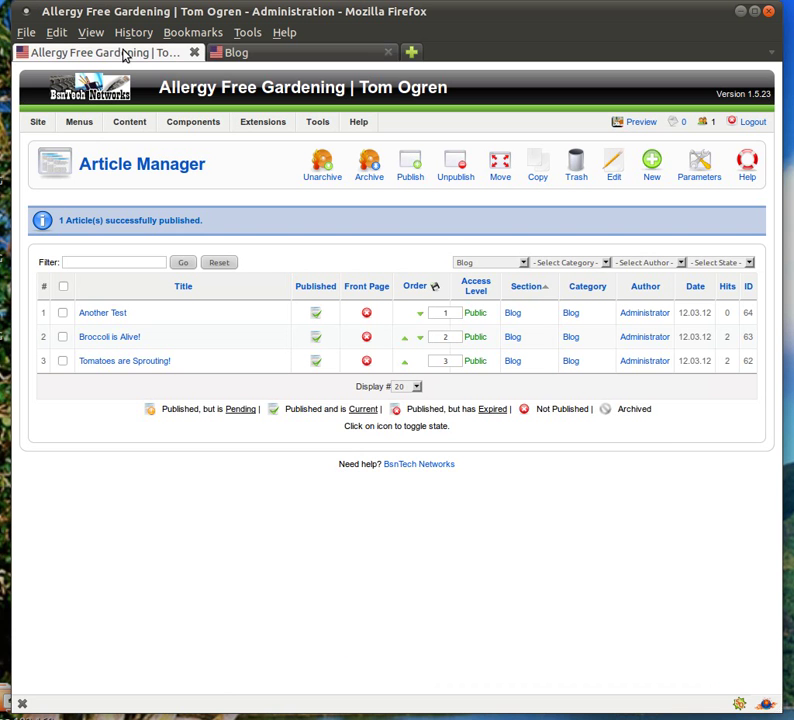
left_click(122, 341)
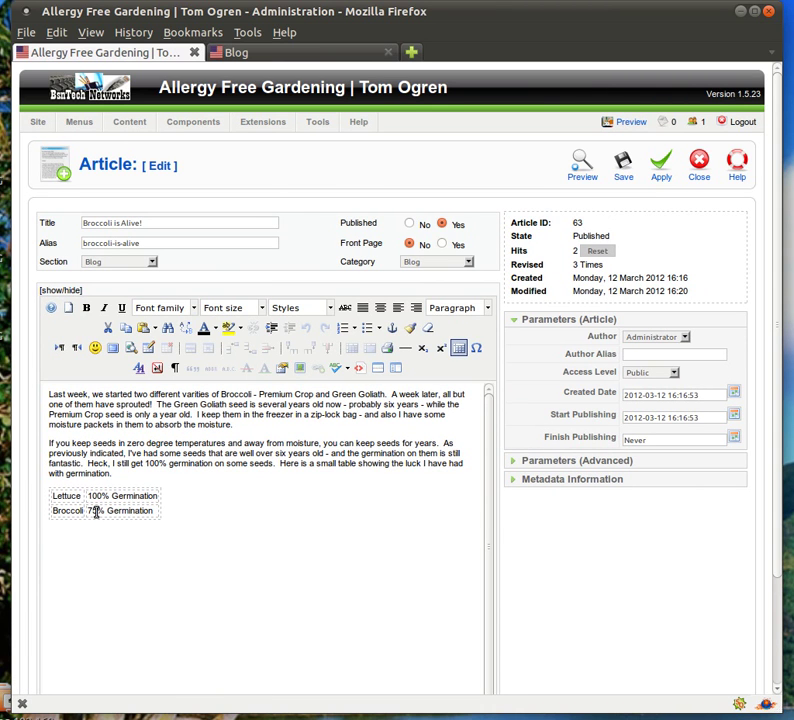
left_click(250, 539)
left_click(160, 557)
key("Return")
left_click(152, 349)
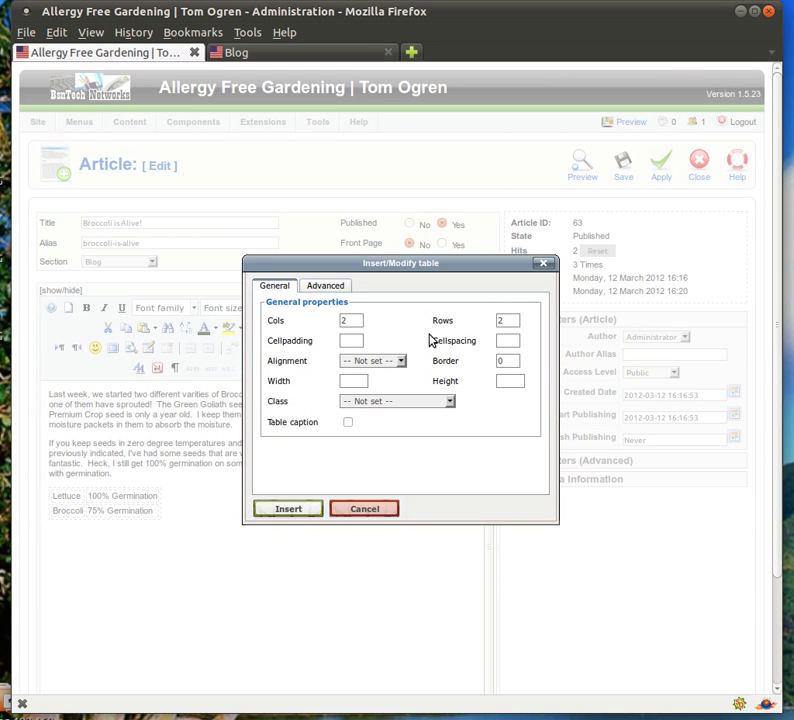
key("Return")
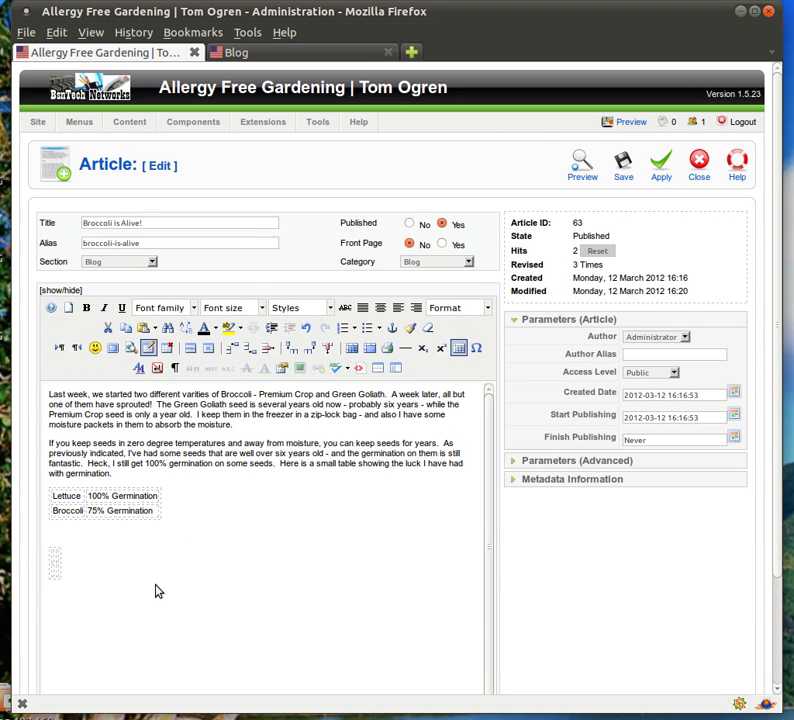
Step: Fill the new table with "aaaaaa" and "aaaaaaaaaa" in the first row and "dddddd" and "aaaaaaaa" in the second
left_click(55, 558)
type("aa")
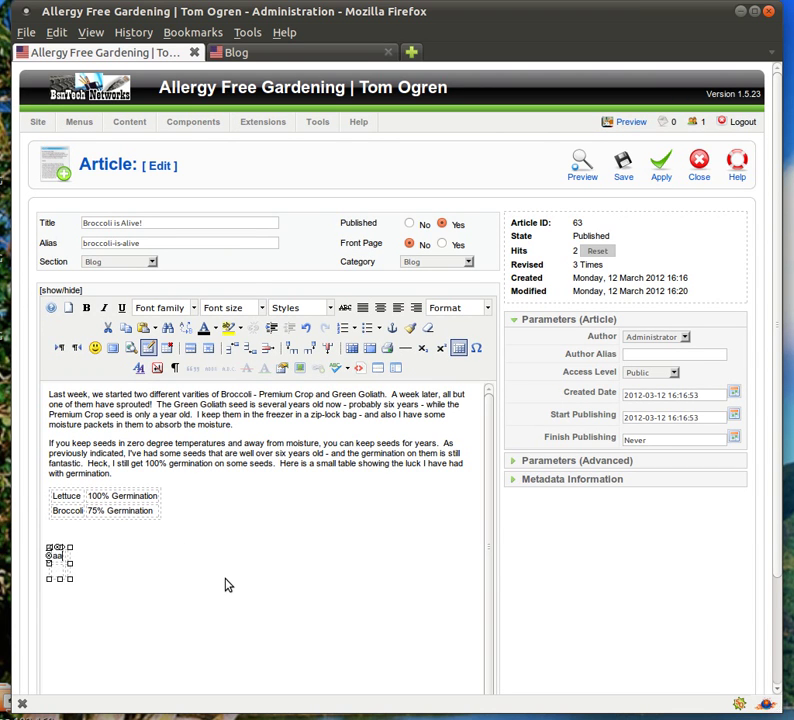
type("aaaa")
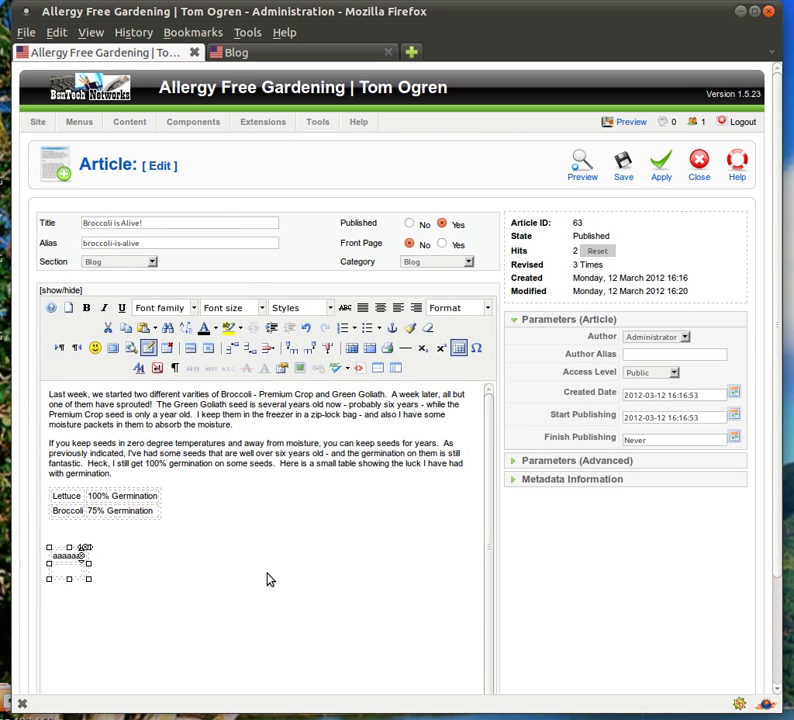
type("aaaaaaaaaa")
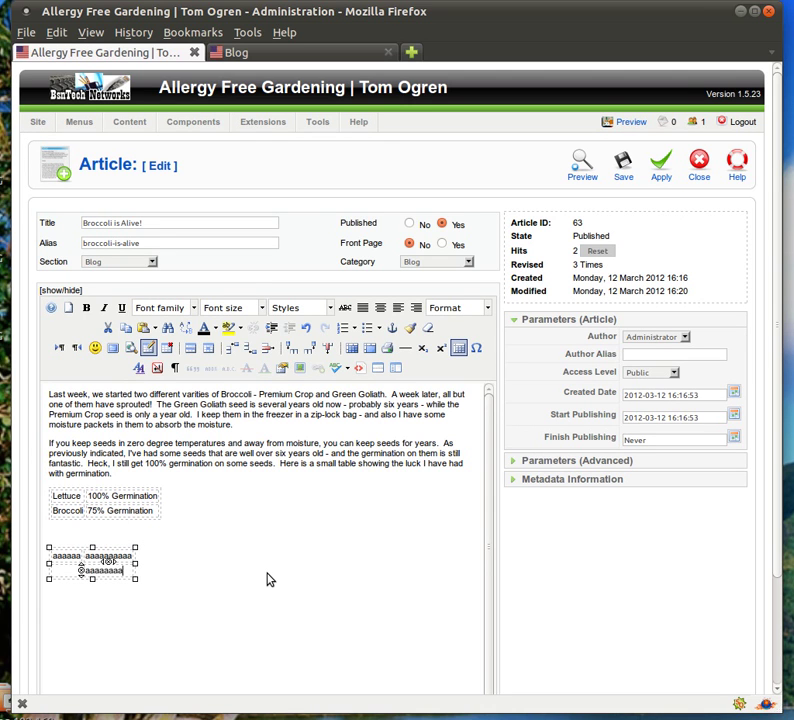
key("shift+Tab")
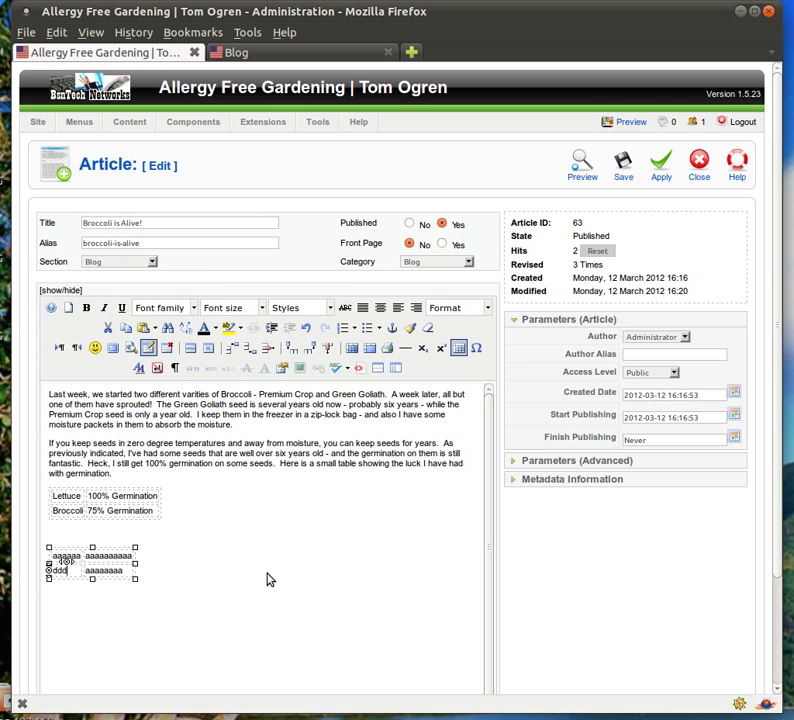
type("dddddd")
left_click(160, 564)
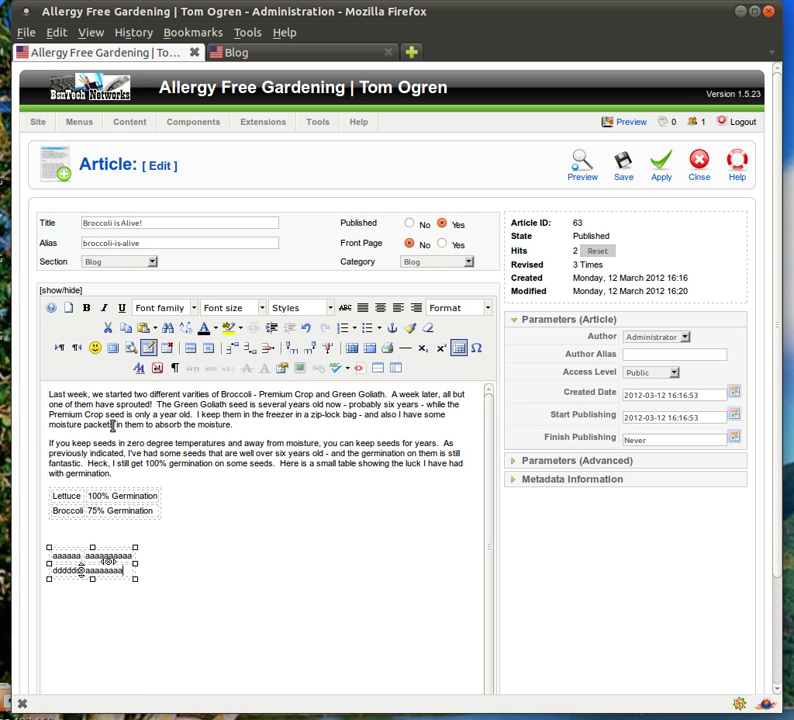
Step: Format both text paragraphs above the tables as bold 18pt Comic Sans and save the article
left_click_drag(48, 395, 154, 470)
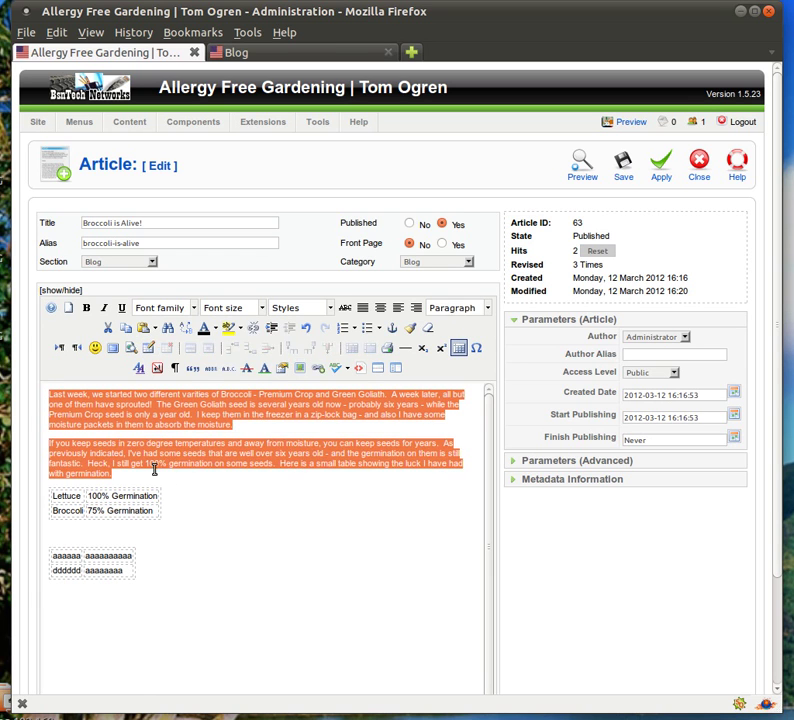
left_click(87, 308)
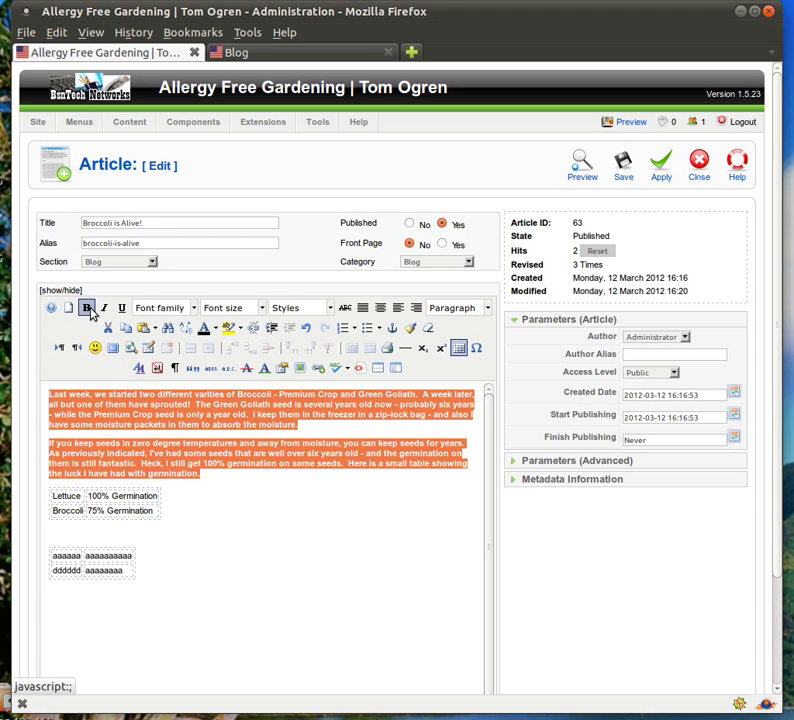
left_click(261, 308)
left_click(228, 427)
left_click(160, 308)
left_click(168, 411)
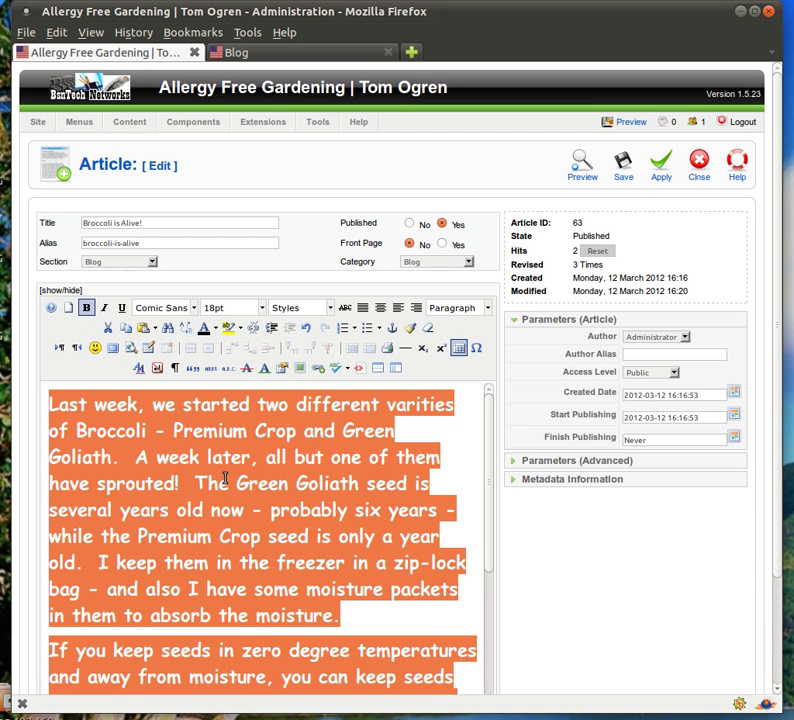
scroll(327, 463, "down", 2)
scroll(327, 463, "up", 2)
left_click(626, 170)
Step: Refresh the public blog page, open the "Broccoli is Alive!" post to check its formatting and tables, and return to the overview
left_click(257, 56)
key("F5")
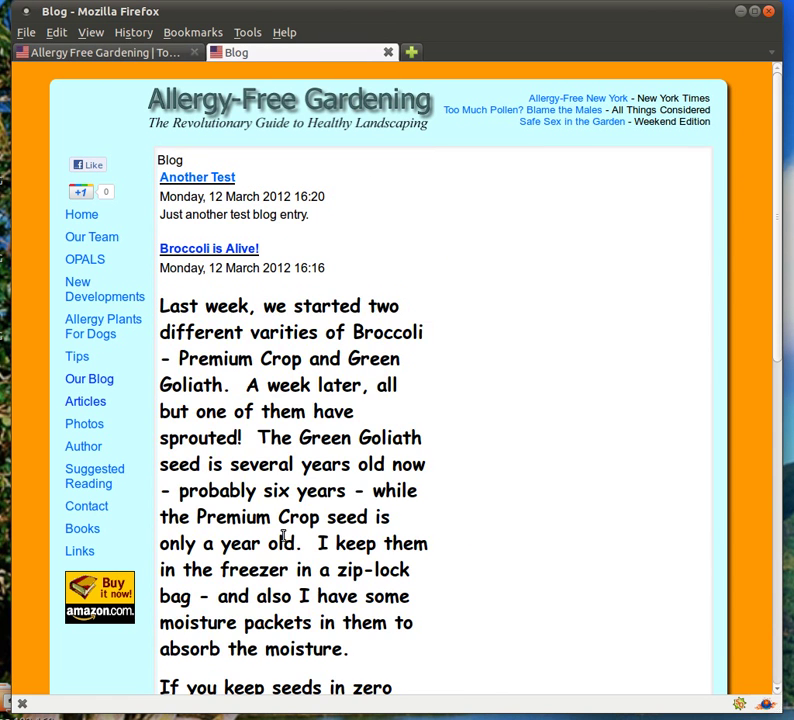
scroll(332, 506, "down", 1)
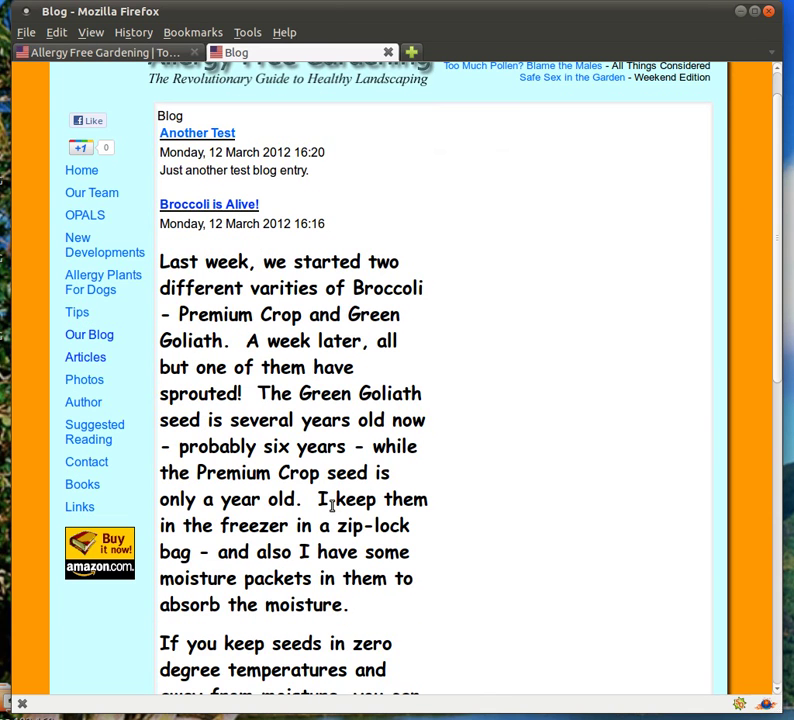
scroll(332, 506, "up", 1)
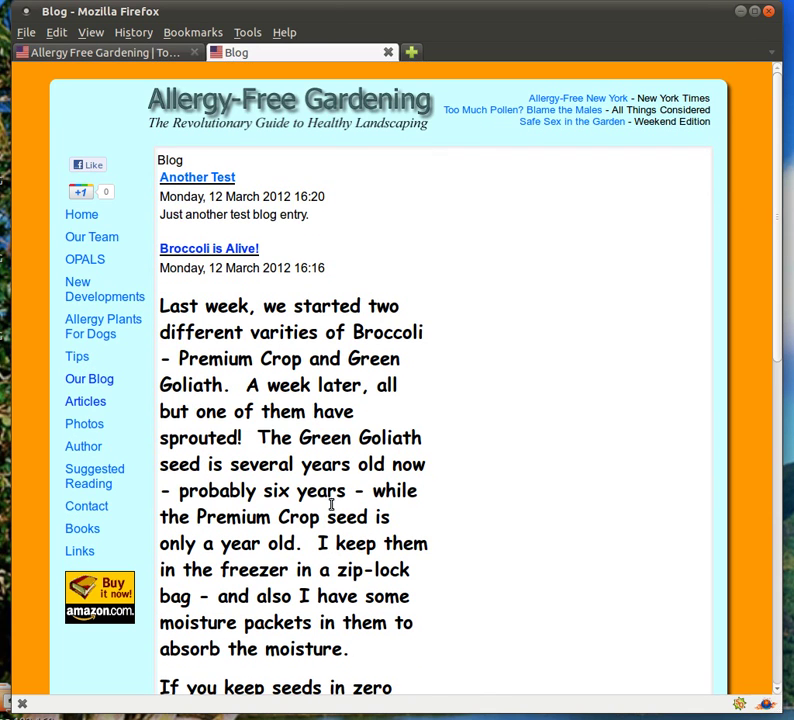
left_click(218, 249)
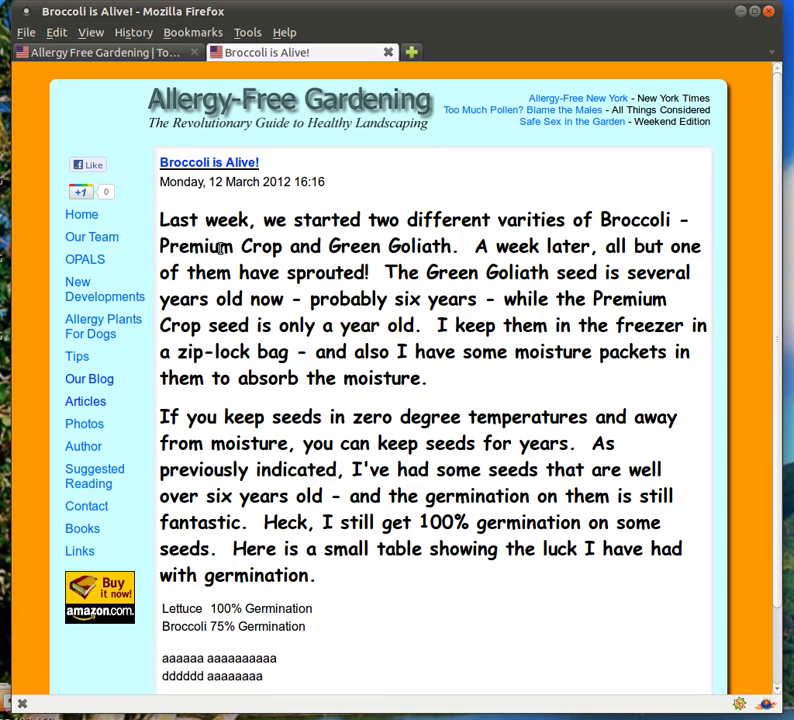
scroll(266, 572, "down", 2)
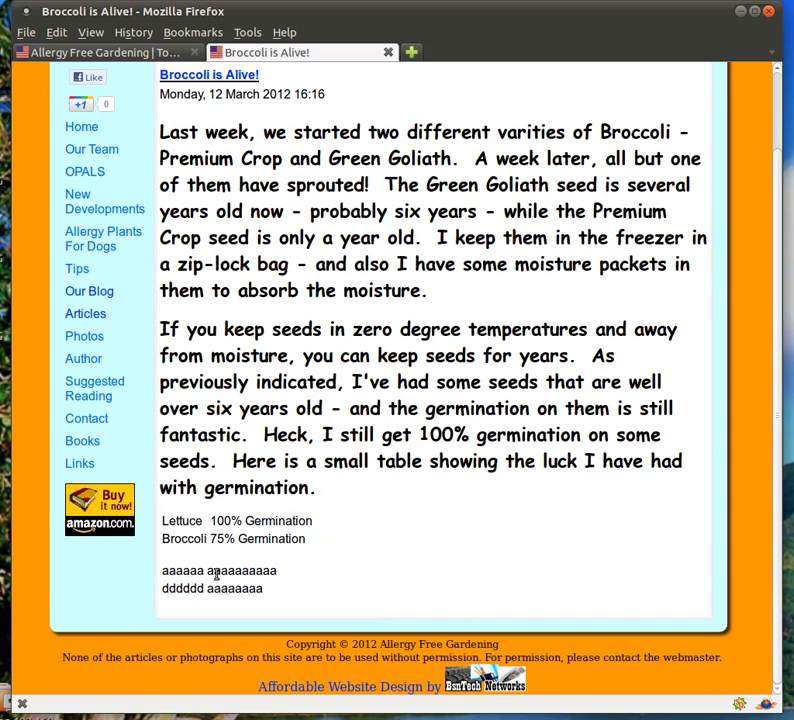
scroll(220, 551, "up", 2)
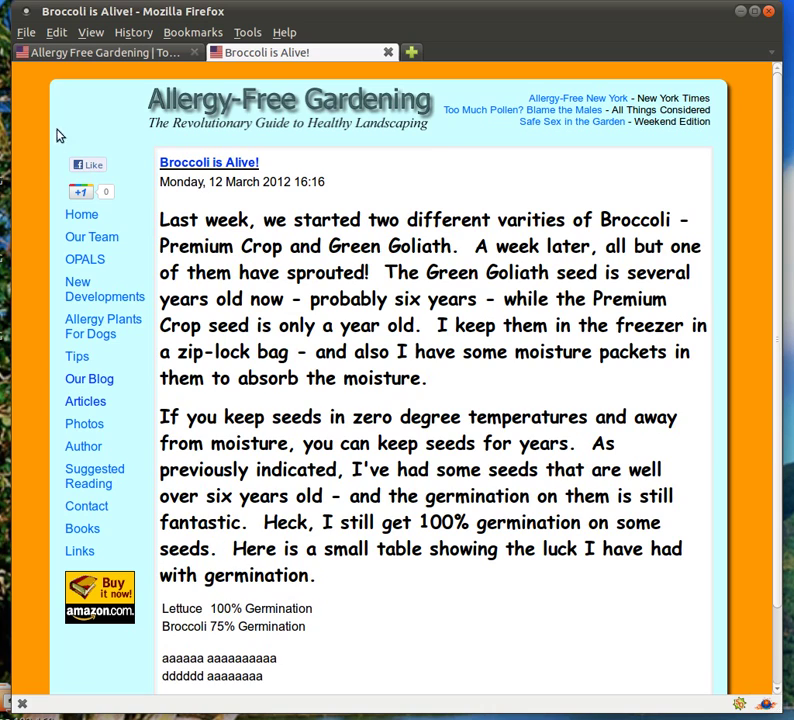
key("alt+Left")
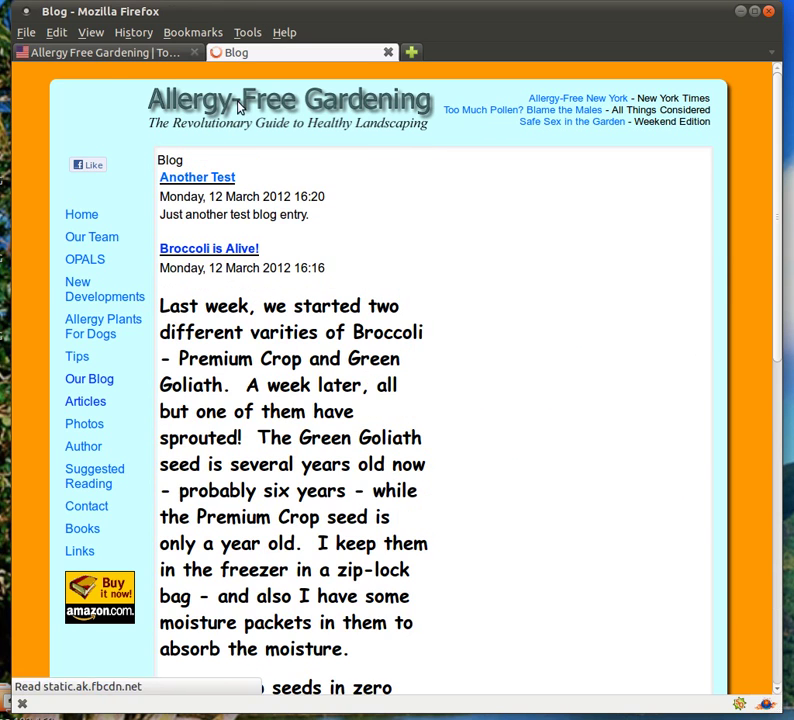
Step: Start a new blog article in the back-end with the body text "dddd" and a content break below it, and cancel it unsaved
left_click(142, 54)
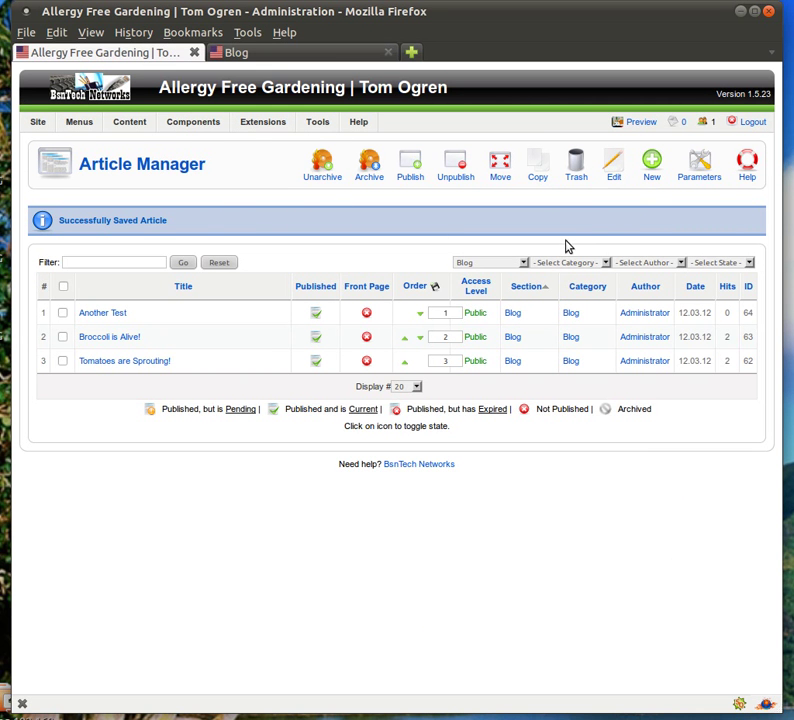
left_click(653, 165)
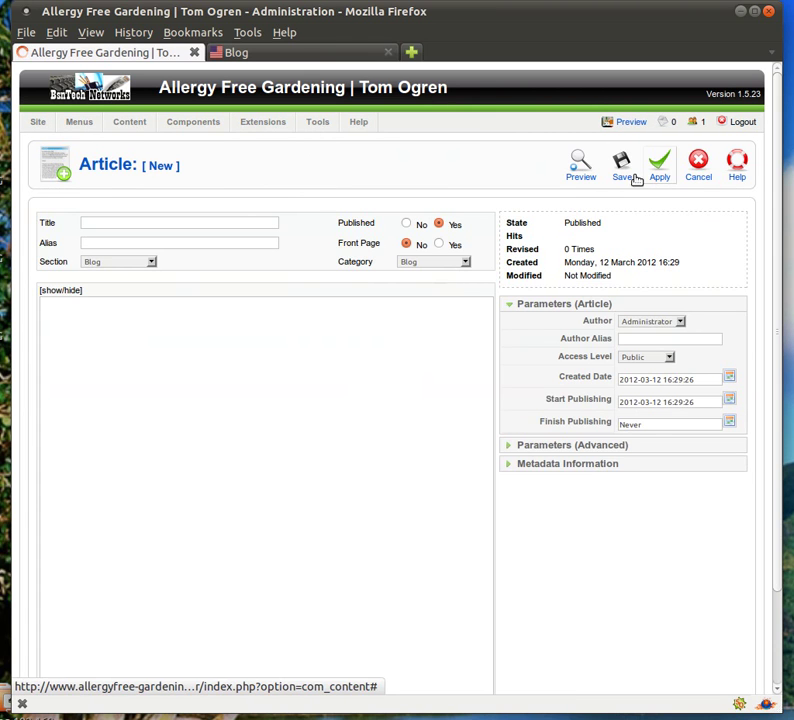
left_click(193, 225)
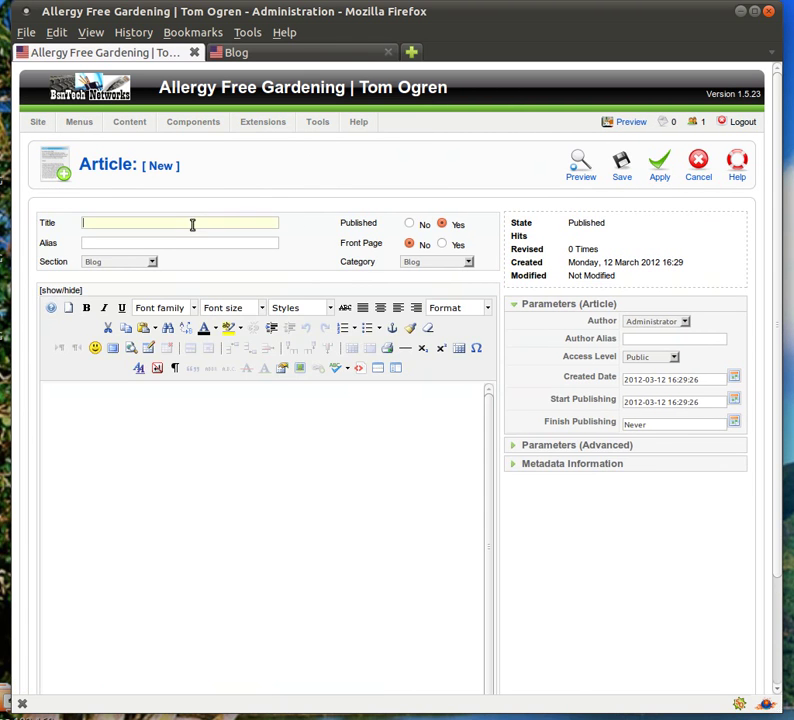
left_click(204, 474)
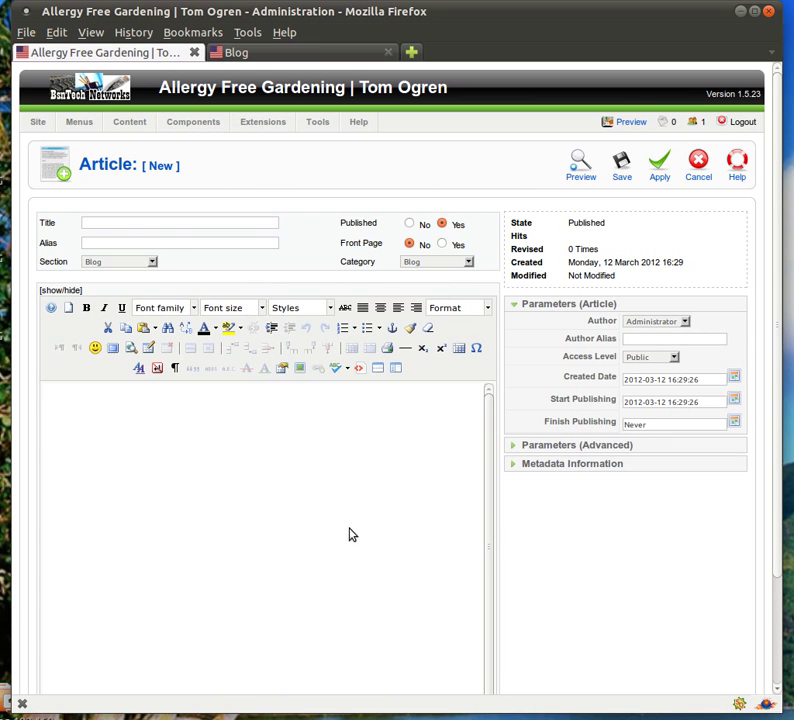
type("dddd")
key("Return")
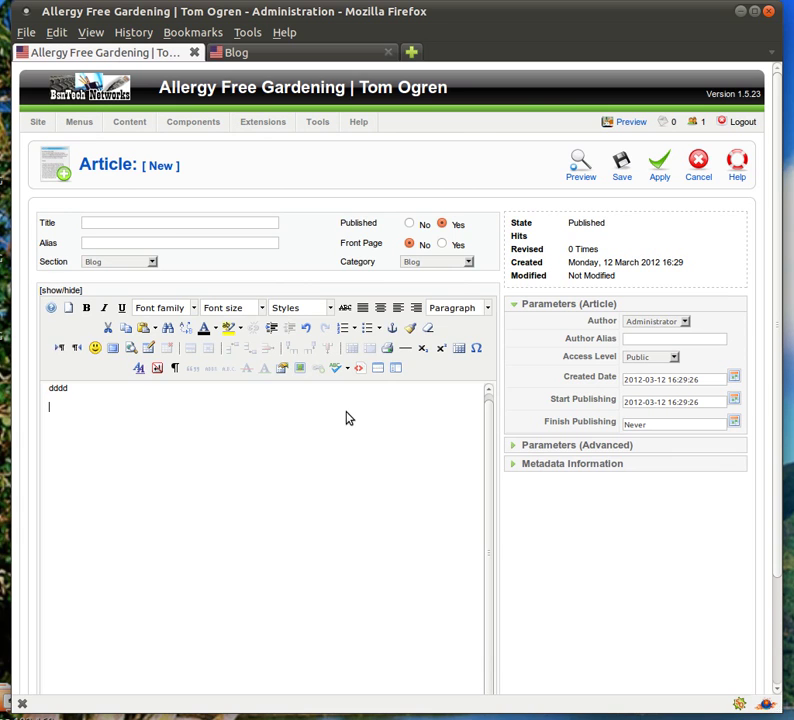
left_click(377, 369)
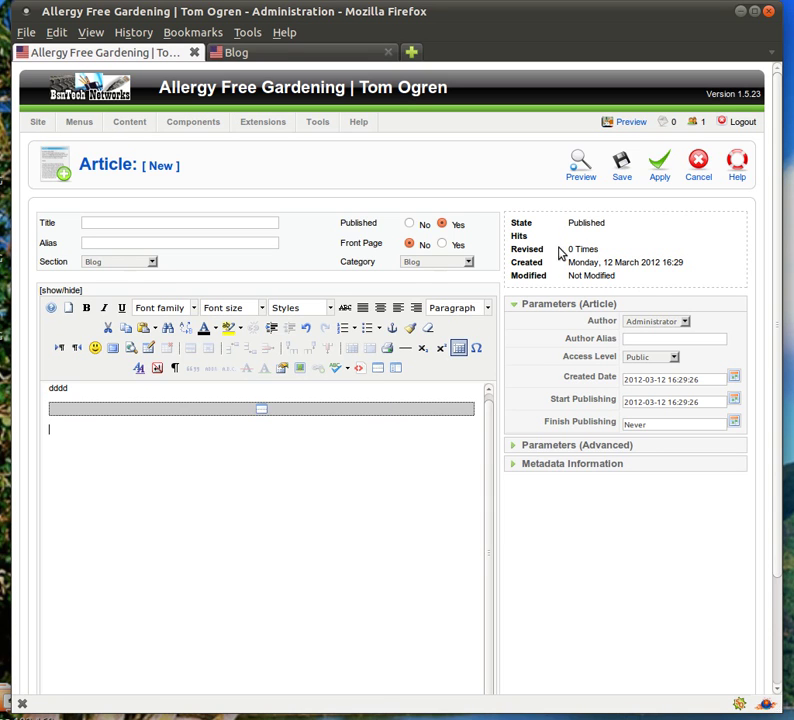
left_click(698, 172)
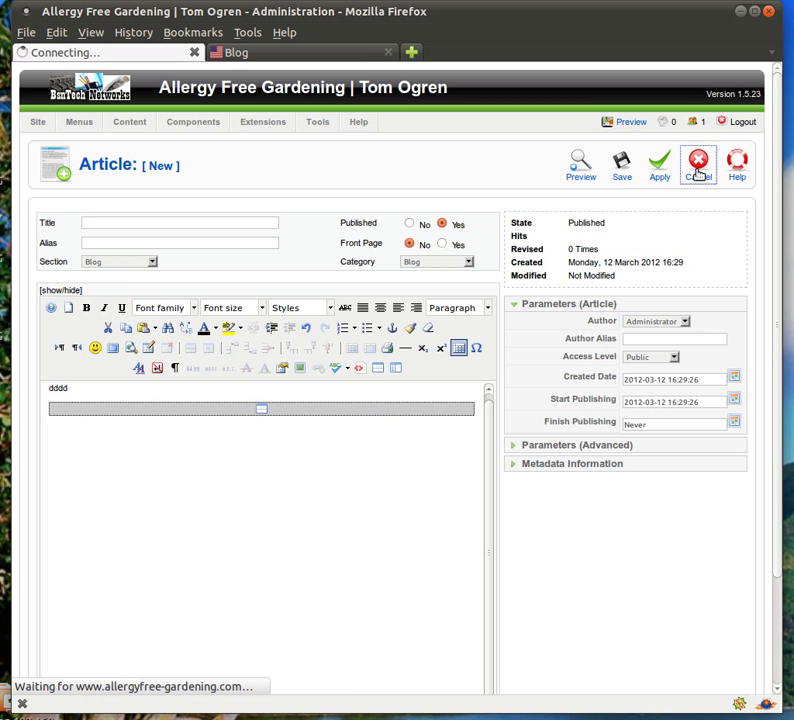